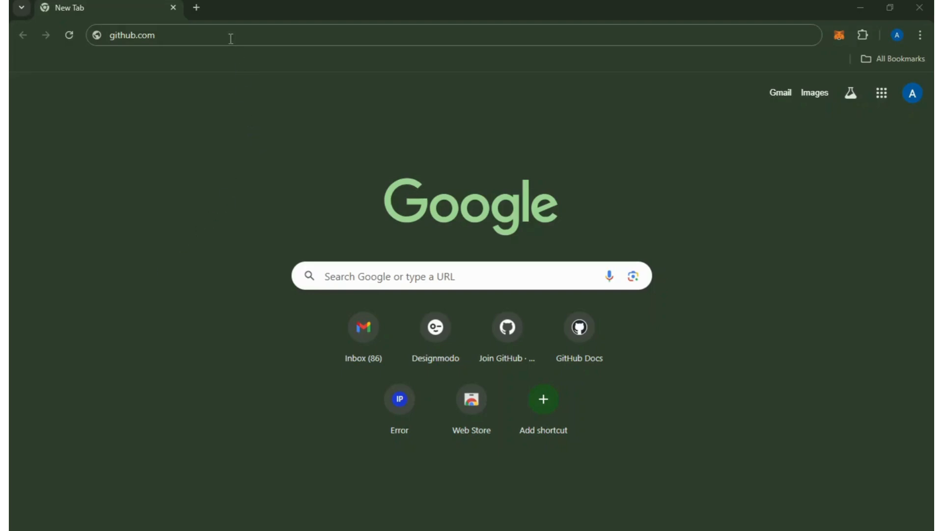
Open the account sign-up form on github.com and submit the new account's email address.
{"action": "key", "text": "Return"}
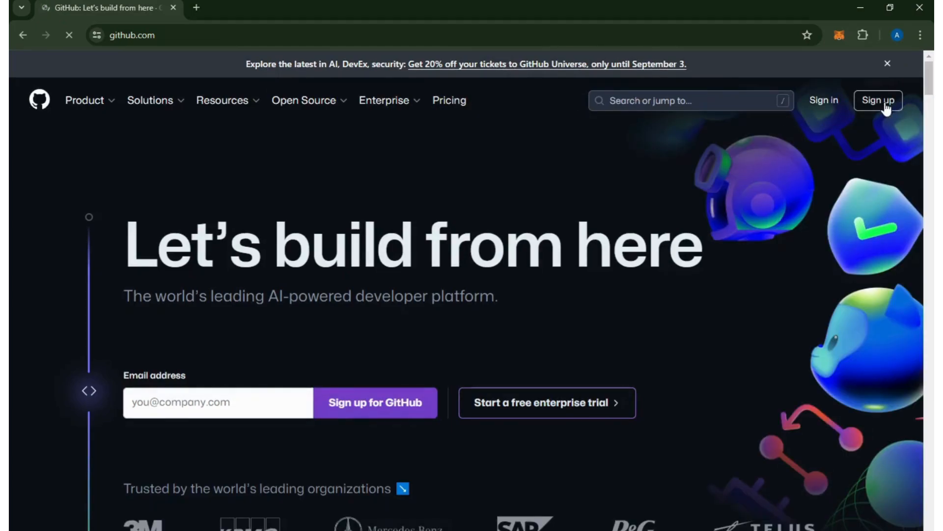
{"action": "left_click", "coordinate": [887, 107]}
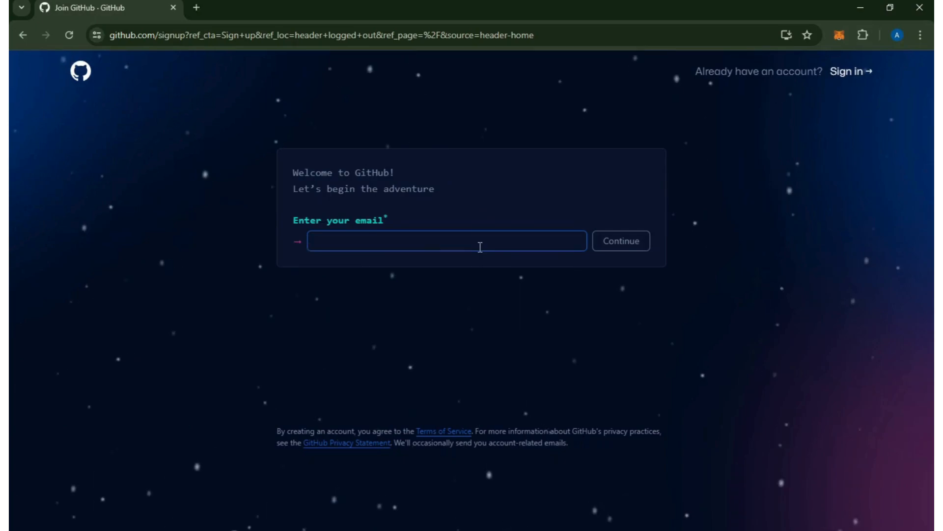
{"action": "key", "text": "ctrl+v"}
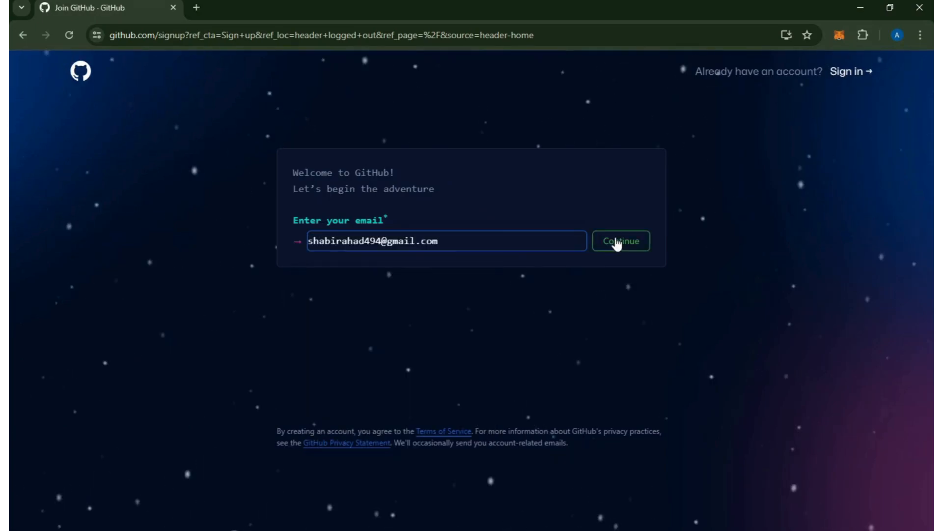
{"action": "left_click", "coordinate": [616, 242]}
Enter a password for the new GitHub account and continue to the username field.
{"action": "left_click", "coordinate": [412, 290]}
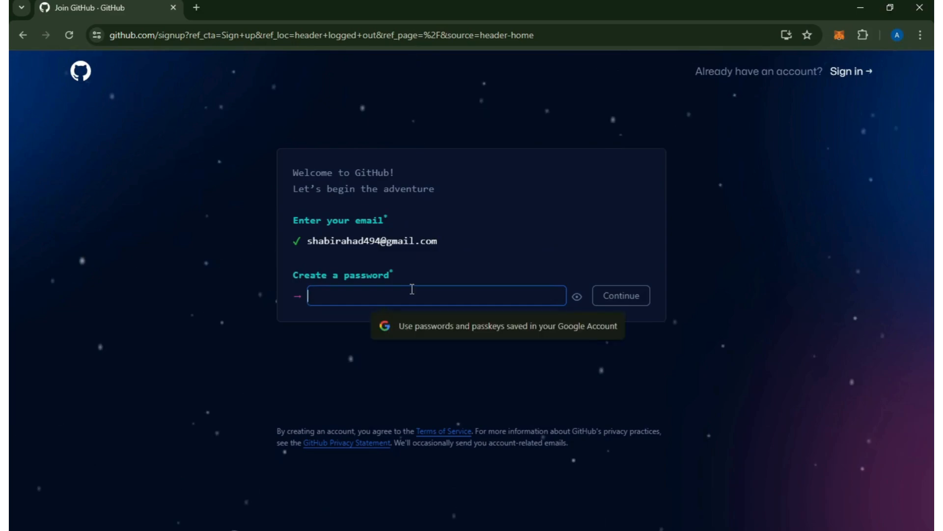
{"action": "type", "text": "••"}
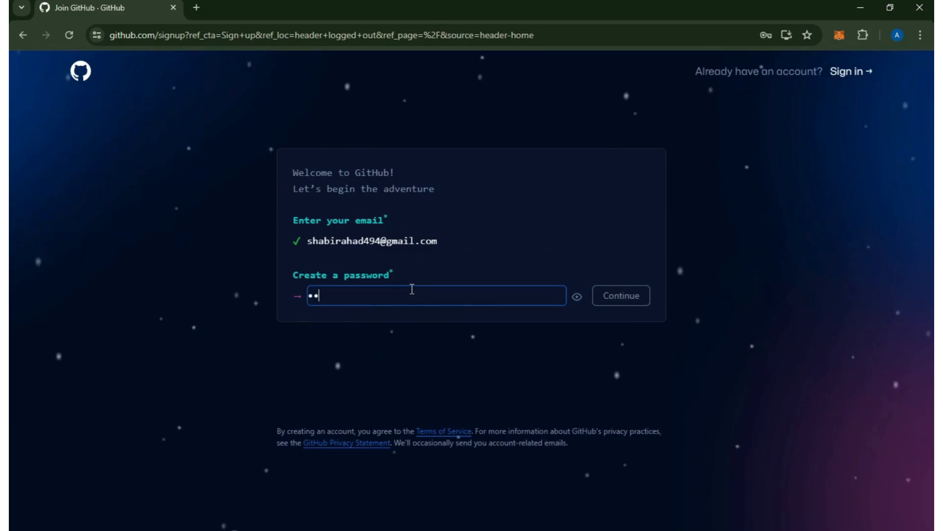
{"action": "type", "text": "••••••"}
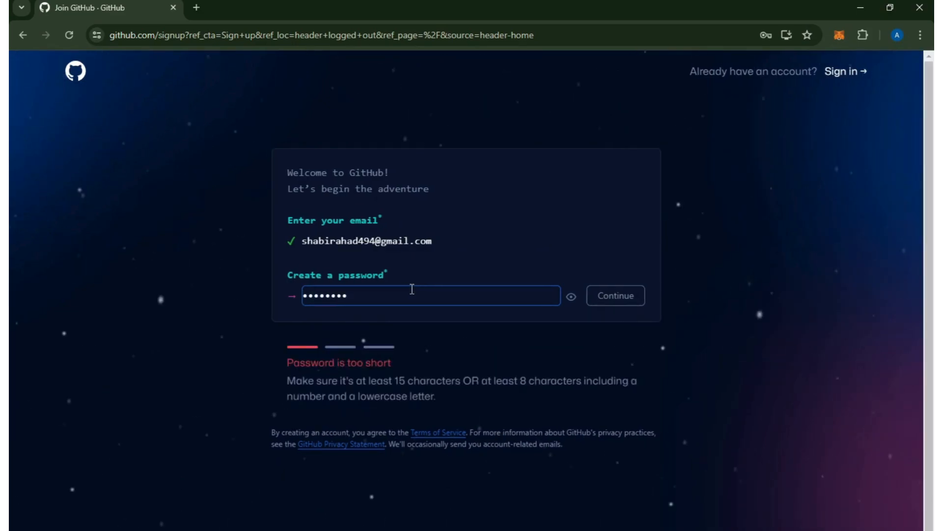
{"action": "type", "text": "•••••"}
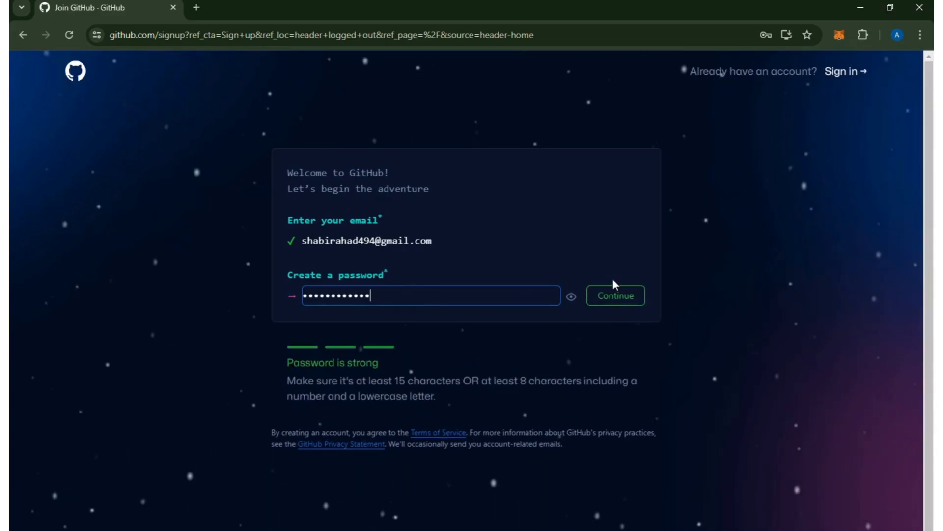
{"action": "left_click", "coordinate": [616, 294]}
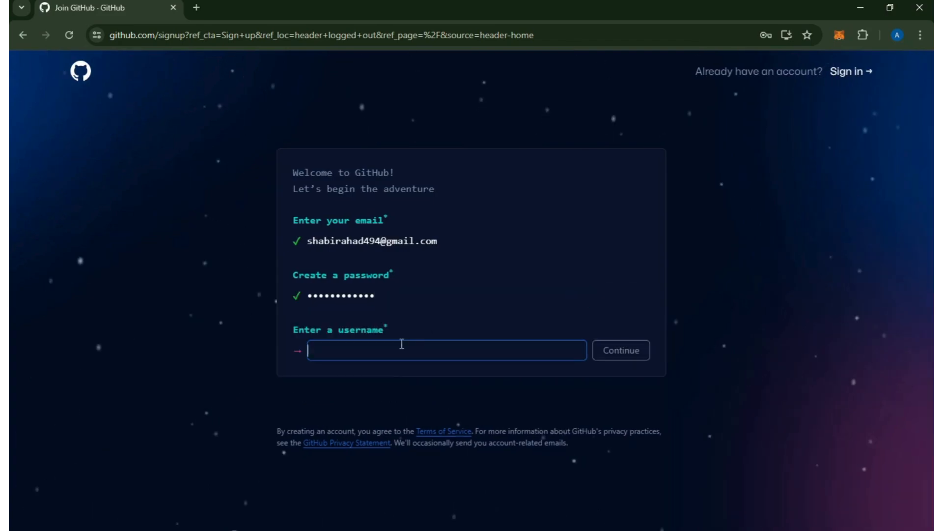
Submit the account's username and opt in to occasional product updates and announcements.
{"action": "type", "text": "Ha"}
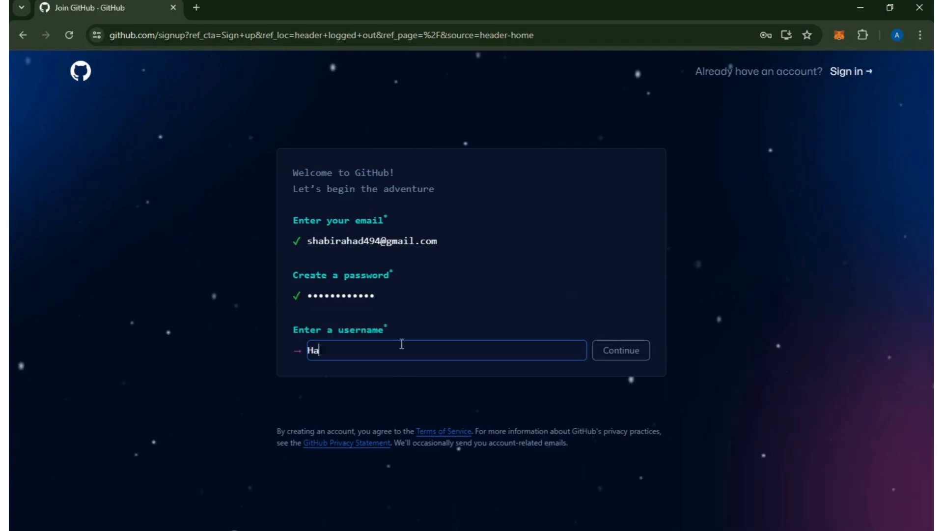
{"action": "type", "text": "seeb-"}
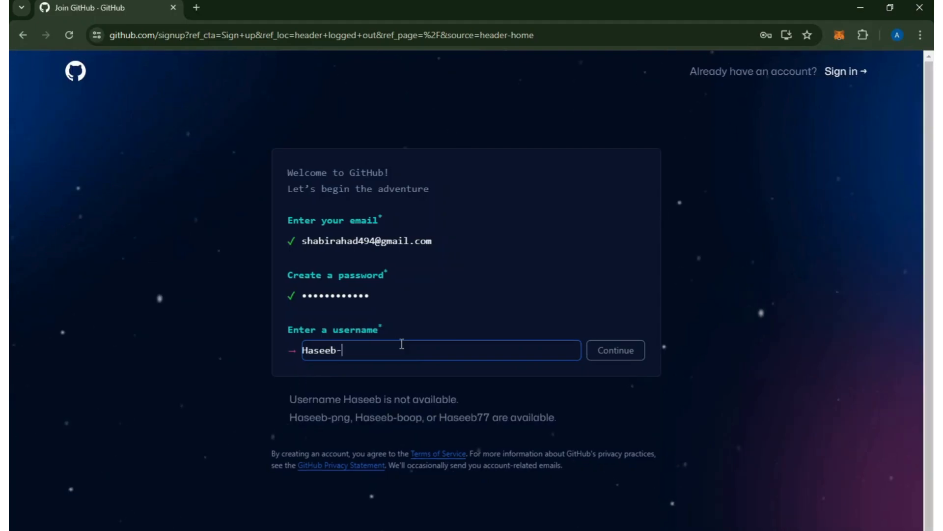
{"action": "type", "text": "Sharif"}
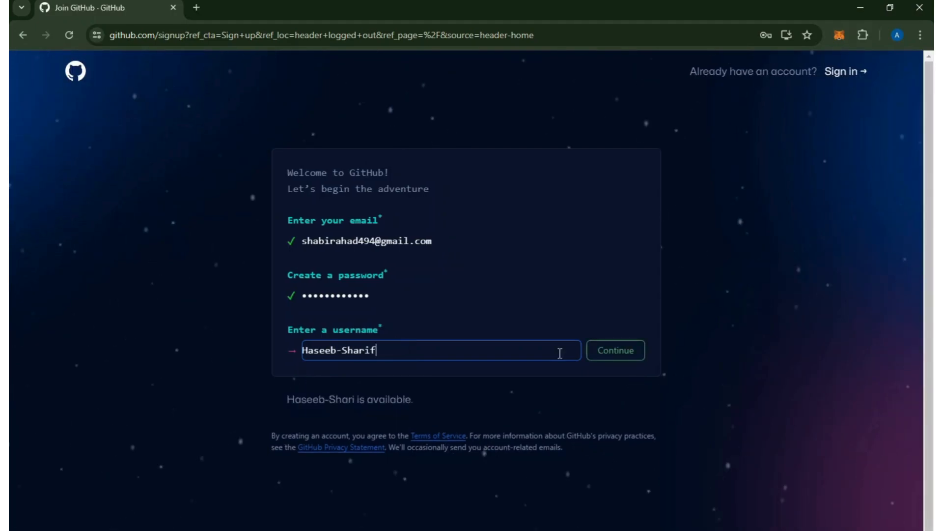
{"action": "left_click", "coordinate": [630, 354]}
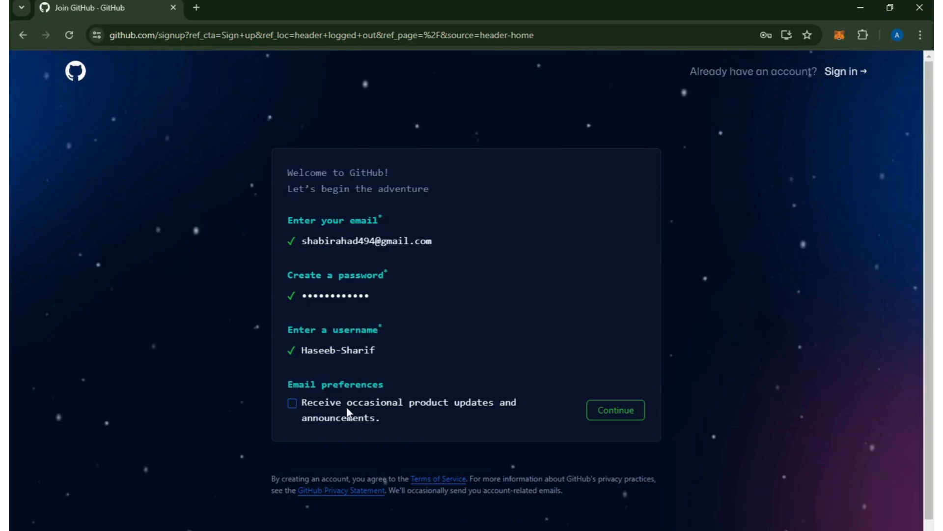
{"action": "left_click", "coordinate": [348, 413]}
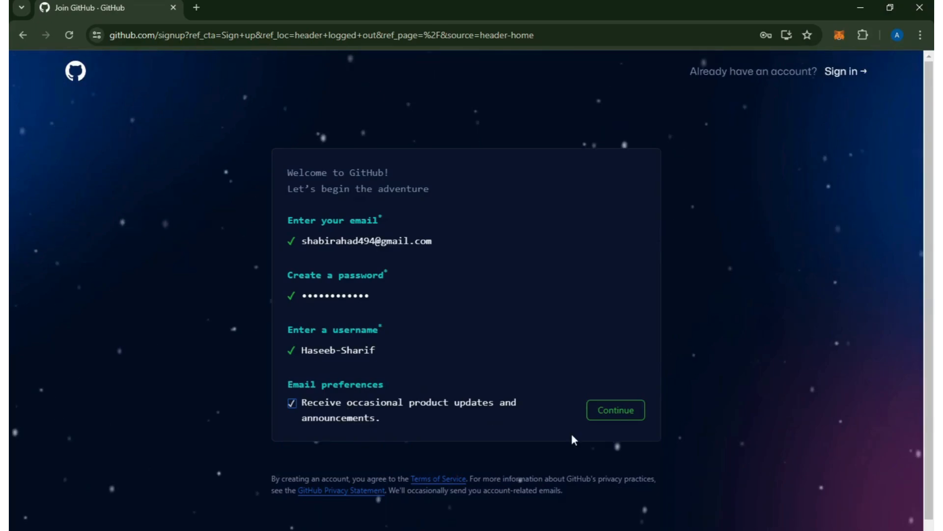
{"action": "left_click", "coordinate": [608, 414]}
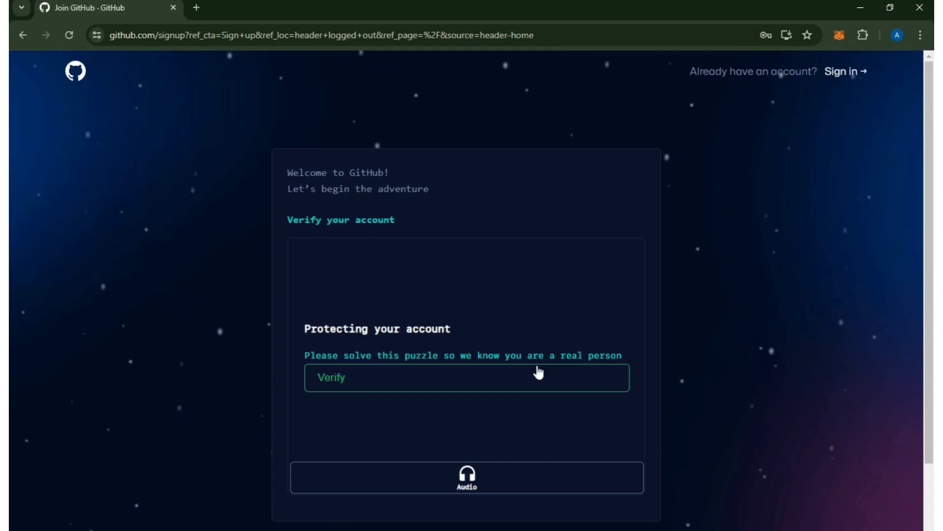
Complete the account verification puzzle by rotating the chair to face the direction of the hand.
{"action": "left_click", "coordinate": [444, 386]}
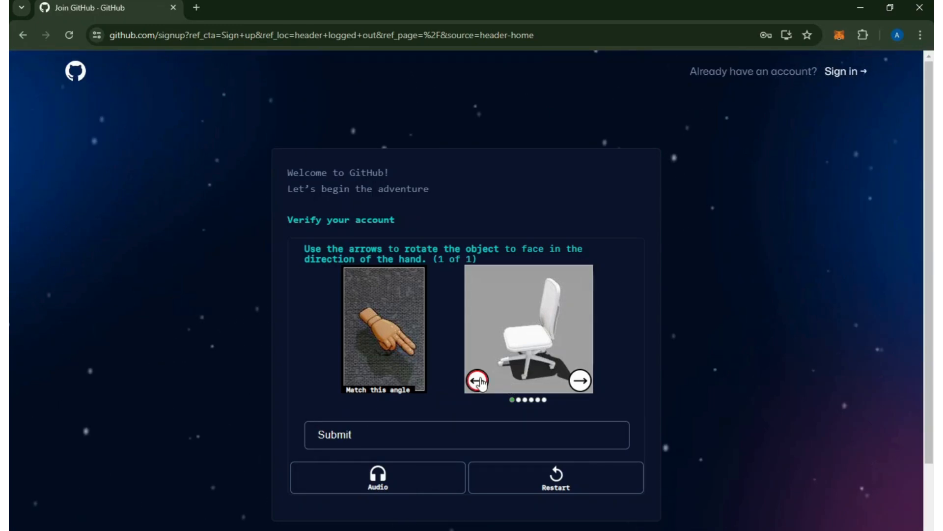
{"action": "left_click", "coordinate": [478, 381]}
{"action": "left_click", "coordinate": [505, 440]}
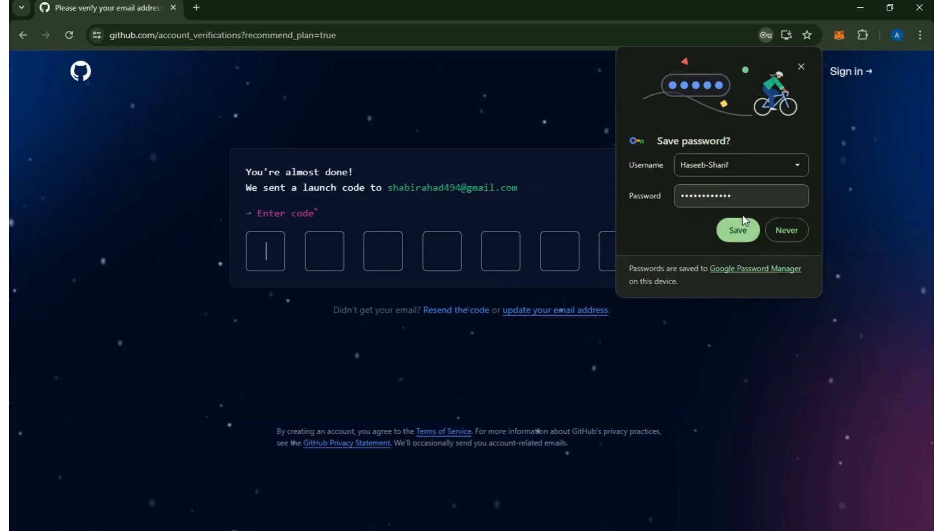
Open Gmail in a new browser tab and open the GitHub launch code email.
{"action": "key", "text": "ctrl+t"}
{"action": "type", "text": "gmail.google.com/mail/u/0/"}
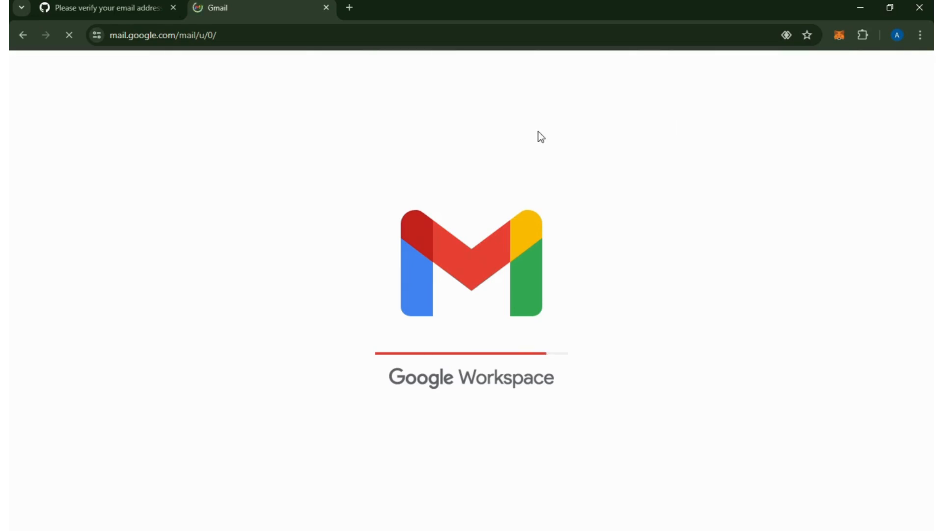
{"action": "key", "text": "ctrl+Tab"}
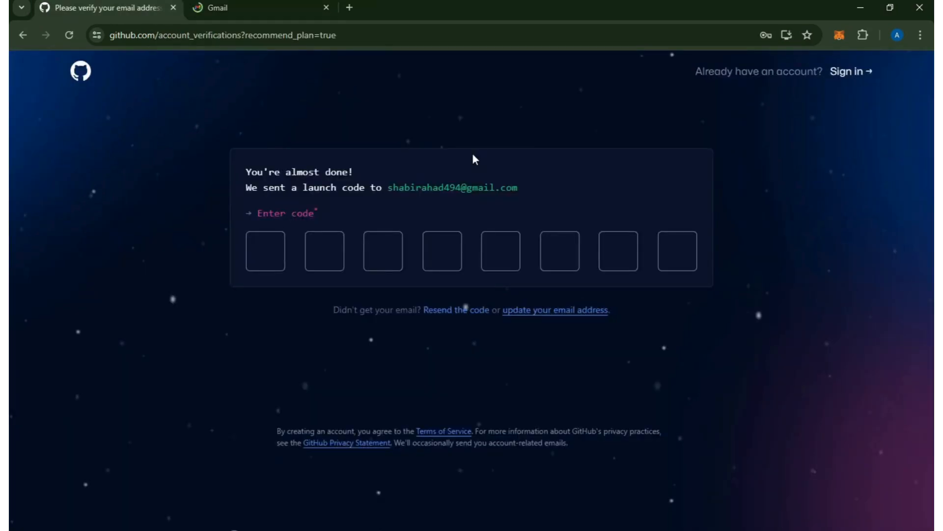
{"action": "key", "text": "ctrl+Tab"}
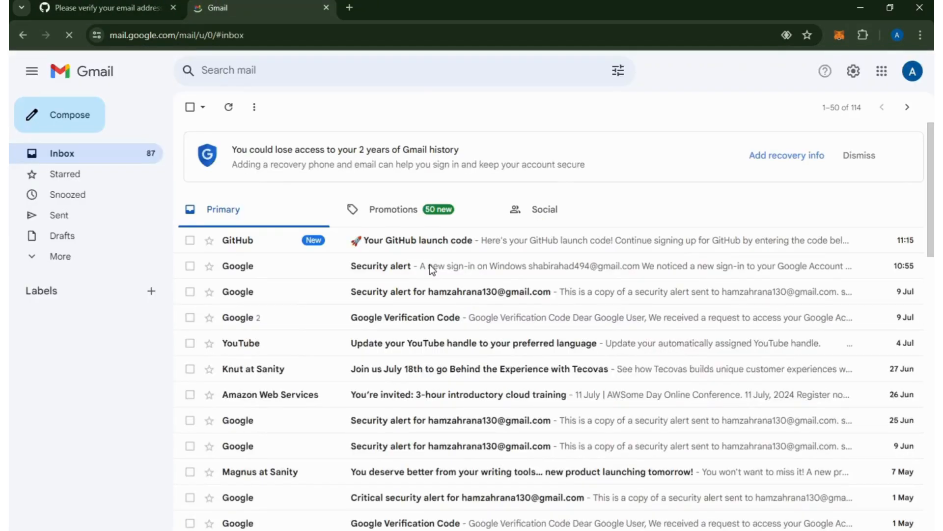
{"action": "left_click", "coordinate": [455, 246]}
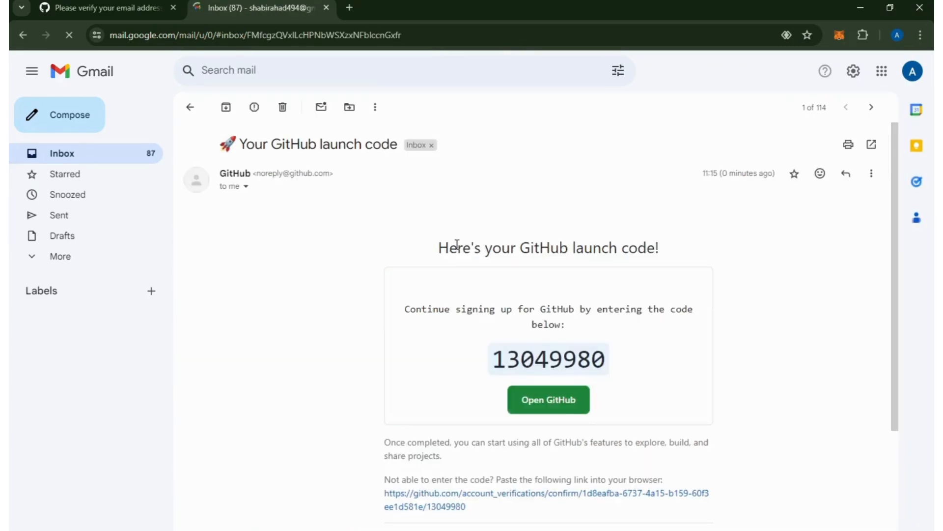
Copy the launch code from the email and paste the verification code into GitHub's code entry form.
{"action": "double_click", "coordinate": [572, 409]}
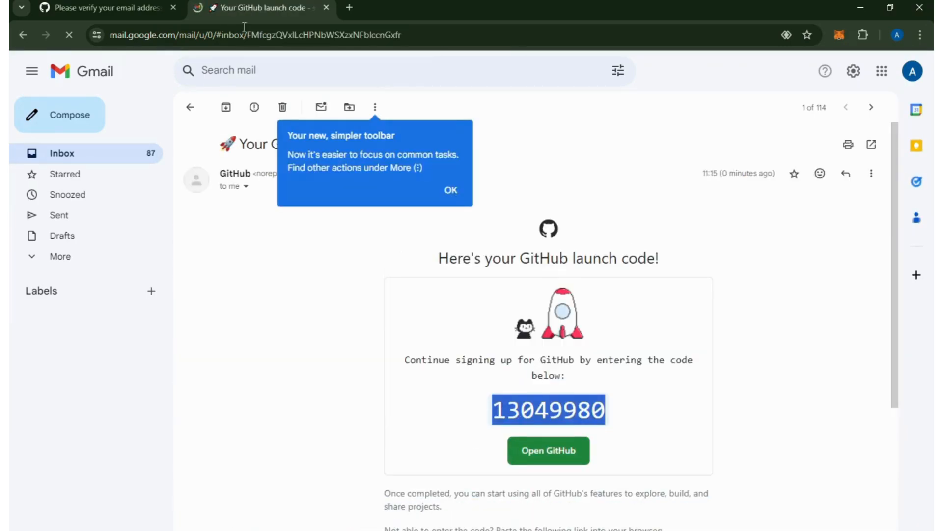
{"action": "key", "text": "ctrl+c"}
{"action": "left_click", "coordinate": [106, 8]}
{"action": "left_click", "coordinate": [280, 249]}
{"action": "key", "text": "ctrl+v"}
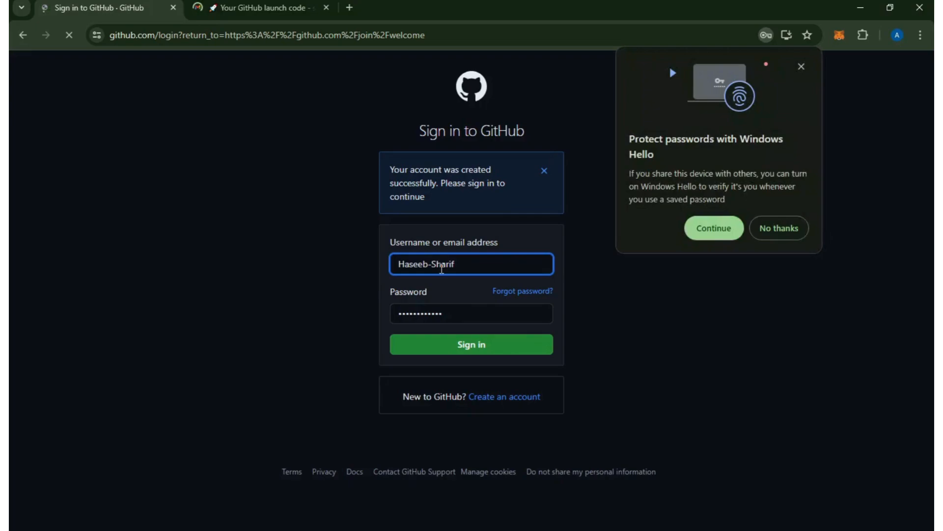
Sign in to GitHub with the prefilled credentials and decline protecting passwords with Windows Hello.
{"action": "left_click", "coordinate": [494, 345]}
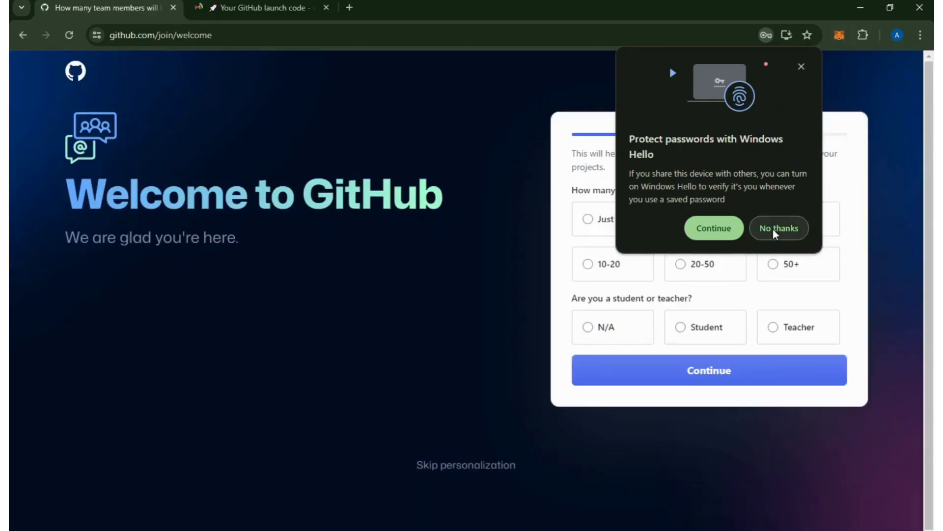
{"action": "left_click", "coordinate": [774, 229]}
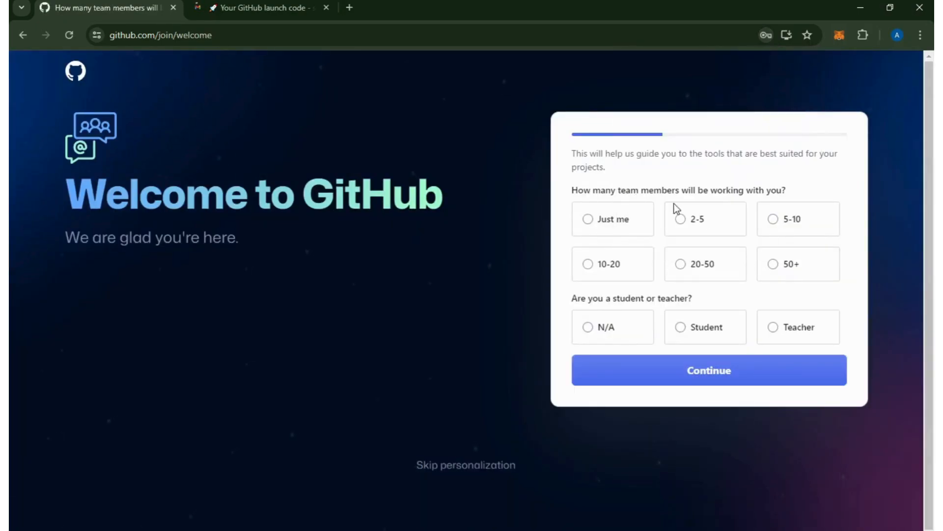
Answer the welcome questions with Just me and Student, and continue past the features page with none selected.
{"action": "left_click", "coordinate": [617, 225]}
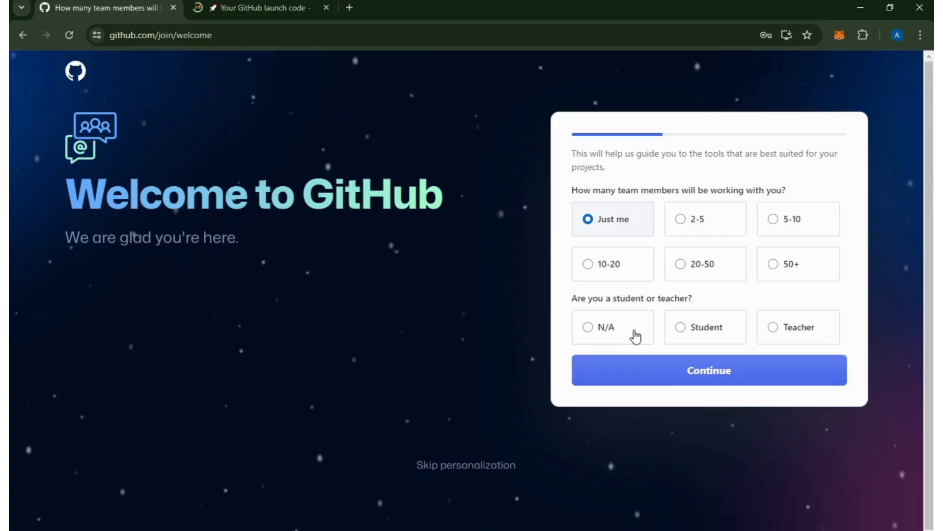
{"action": "left_click", "coordinate": [721, 333]}
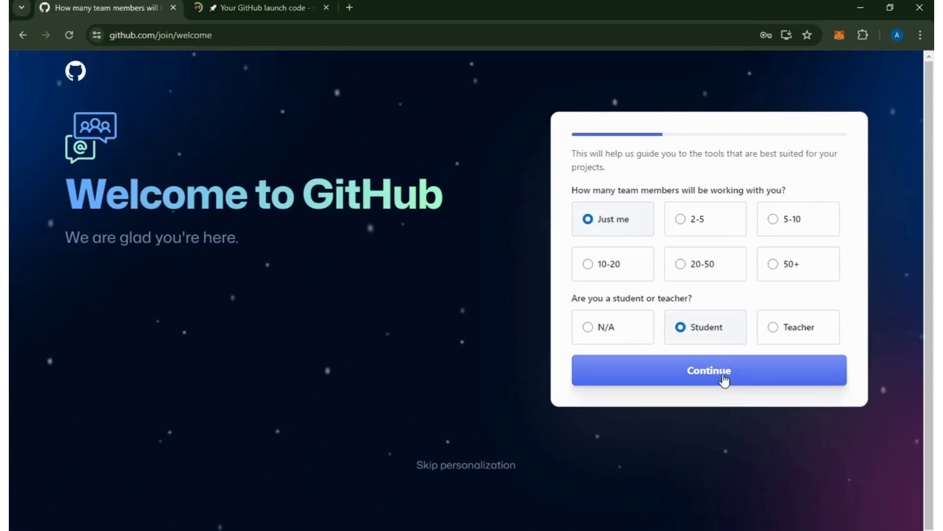
{"action": "left_click", "coordinate": [724, 376]}
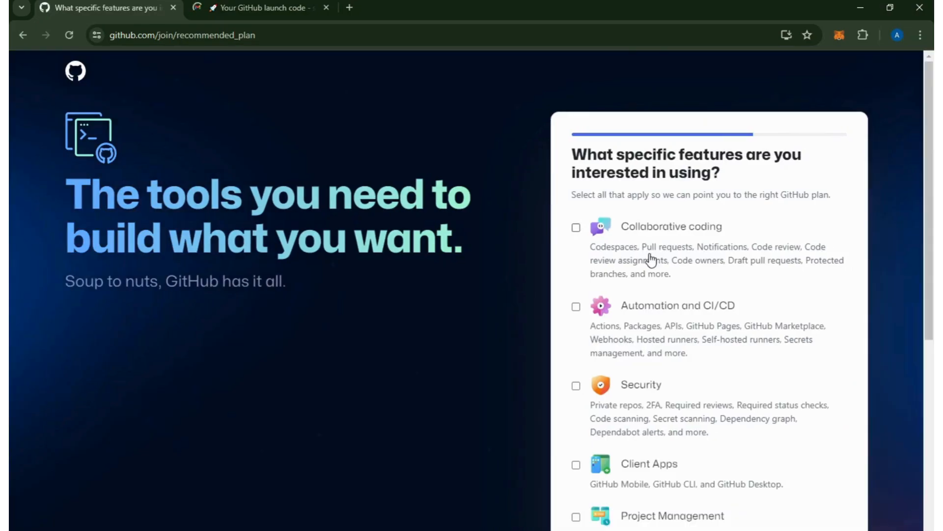
{"action": "scroll", "coordinate": [786, 330], "scroll_direction": "down", "scroll_amount": 6}
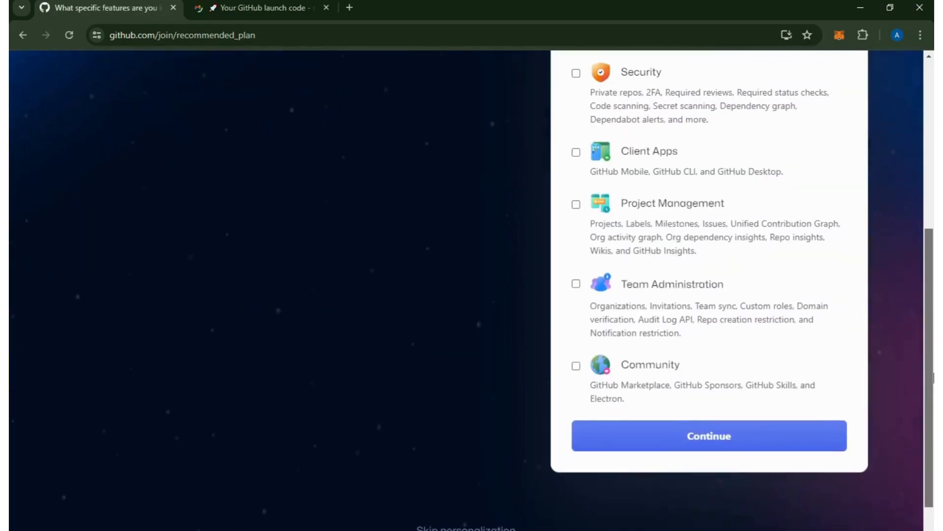
{"action": "left_click", "coordinate": [788, 447]}
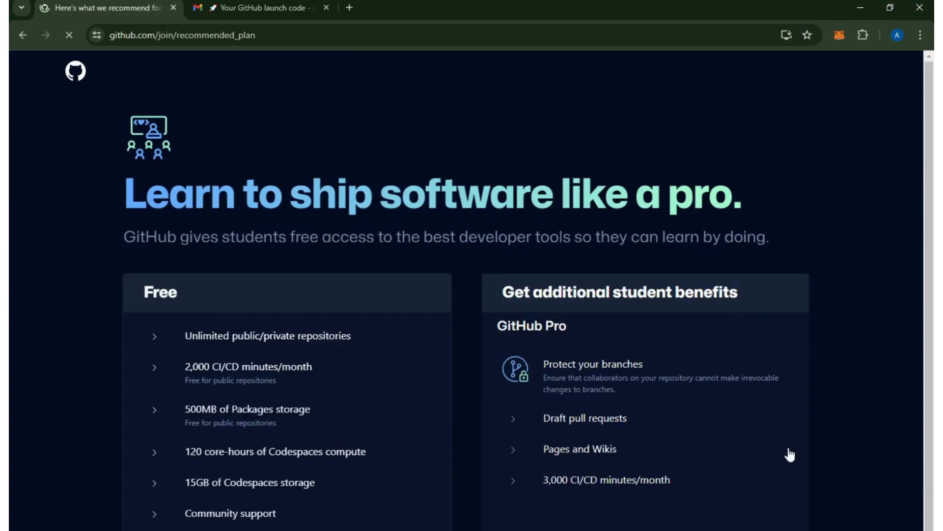
Review the Free plan against the additional student benefits, and continue with the Free plan.
{"action": "scroll", "coordinate": [667, 393], "scroll_direction": "down", "scroll_amount": 8}
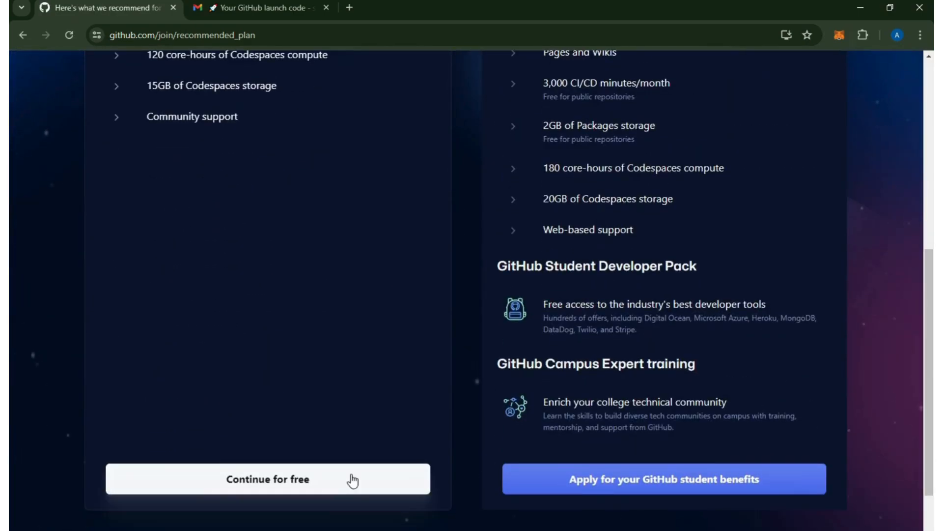
{"action": "left_click_drag", "start_coordinate": [934, 347], "coordinate": [933, 230]}
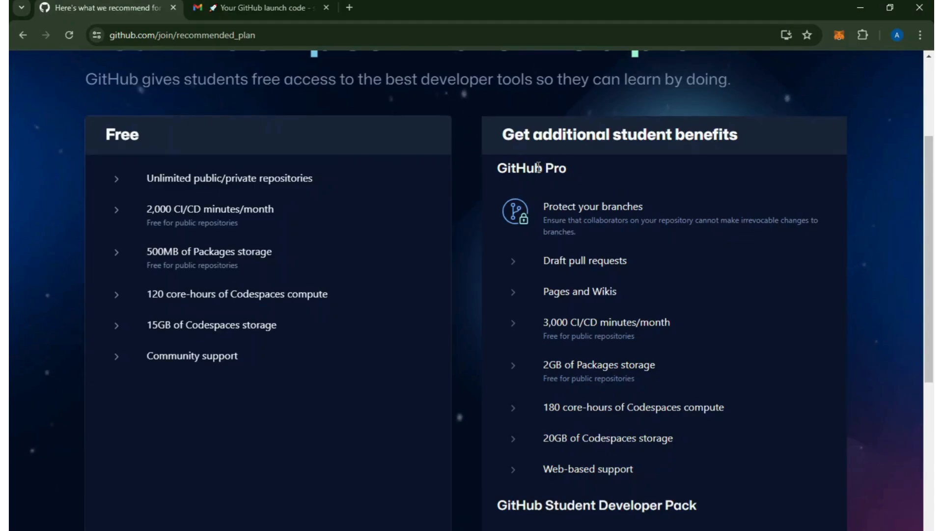
{"action": "left_click_drag", "start_coordinate": [559, 167], "coordinate": [498, 167]}
{"action": "left_click", "coordinate": [499, 168]}
{"action": "scroll", "coordinate": [357, 394], "scroll_direction": "down", "scroll_amount": 8}
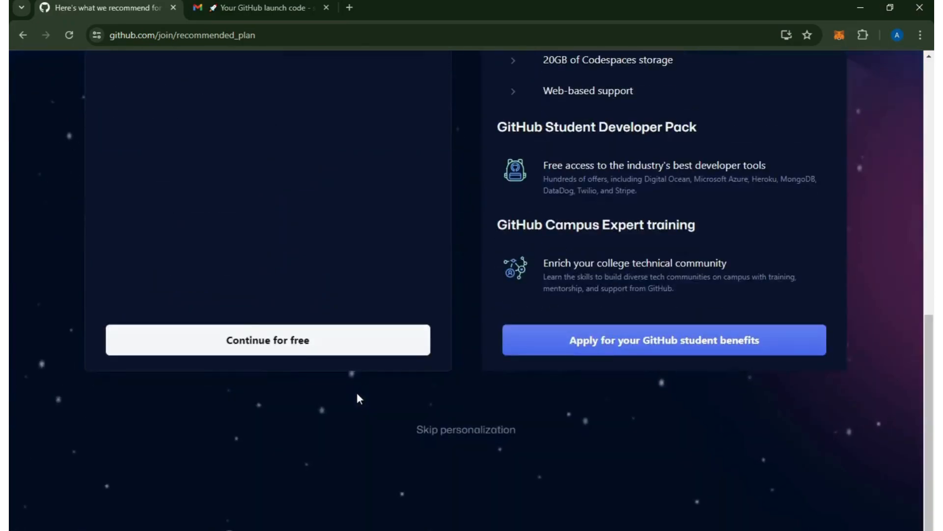
{"action": "left_click", "coordinate": [293, 354]}
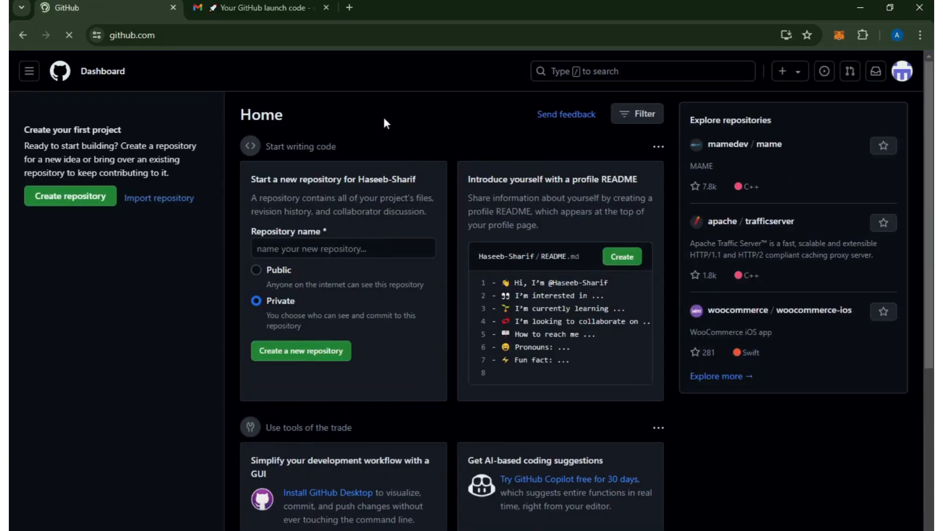
Open the new account's own profile page from the dashboard.
{"action": "left_click", "coordinate": [902, 74]}
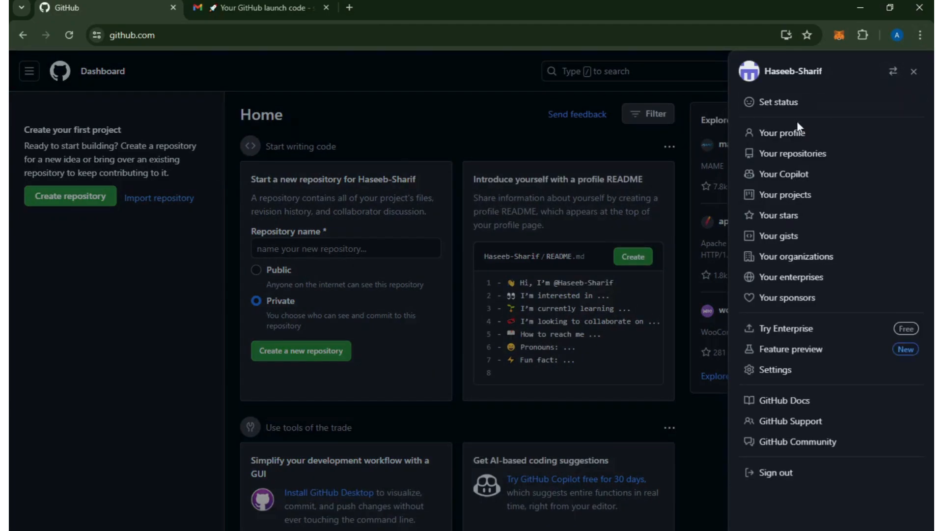
{"action": "left_click", "coordinate": [797, 130]}
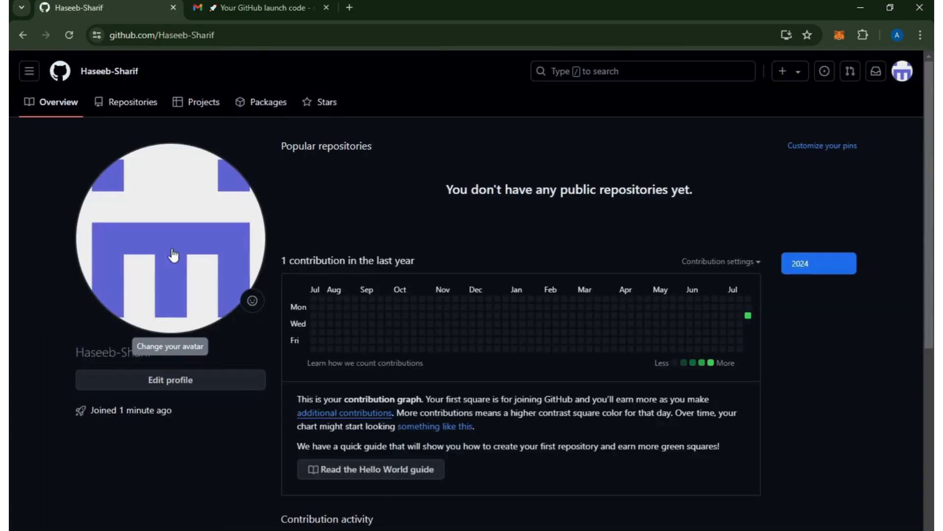
Examine the upload option for the profile picture in the public profile settings and the username part of the profile's web address.
{"action": "left_click", "coordinate": [173, 255]}
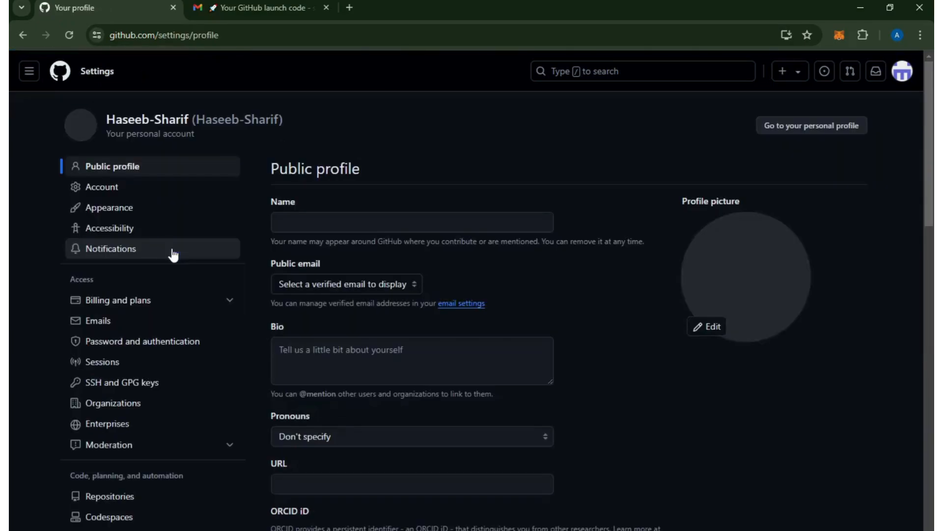
{"action": "left_click", "coordinate": [711, 327]}
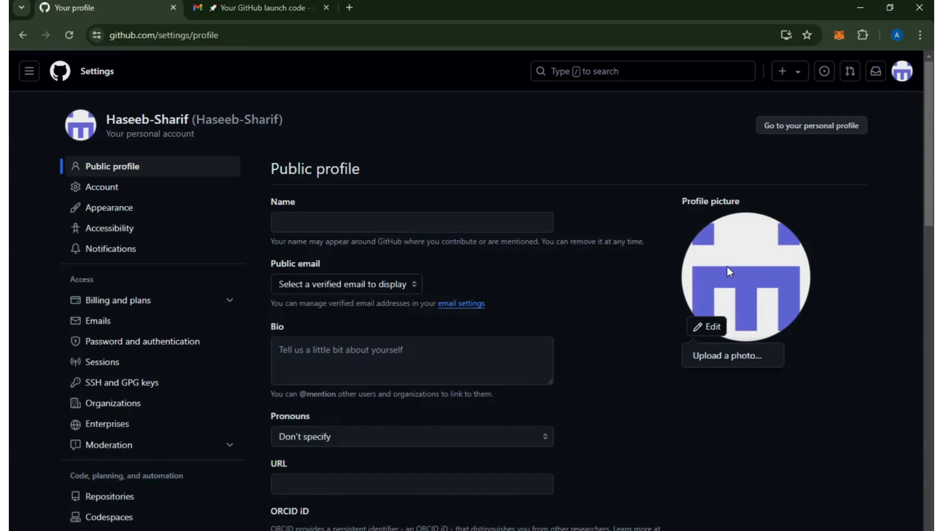
{"action": "left_click", "coordinate": [661, 286]}
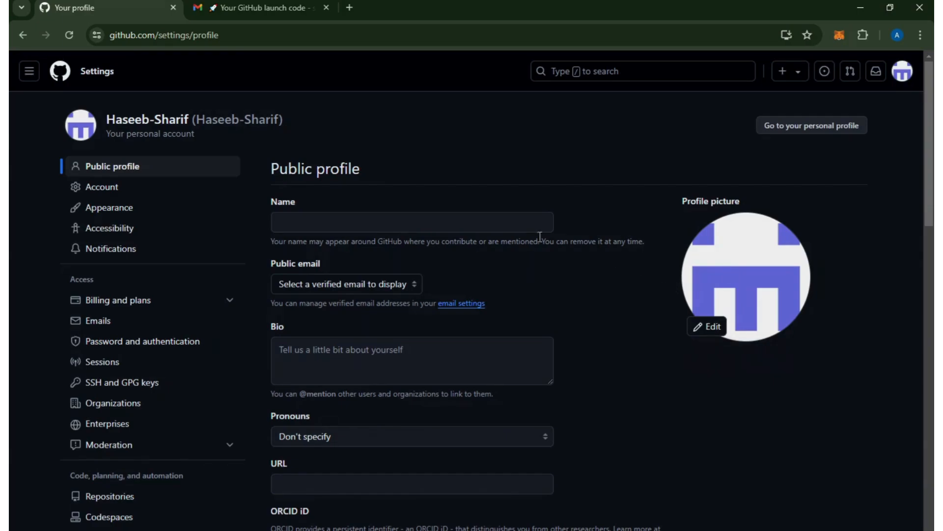
{"action": "left_click", "coordinate": [155, 123]}
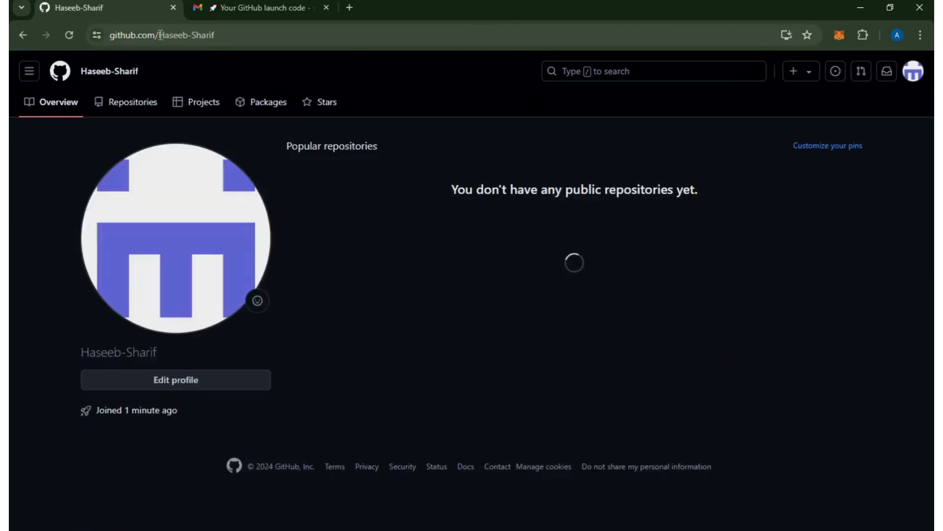
{"action": "left_click_drag", "start_coordinate": [157, 35], "coordinate": [252, 42]}
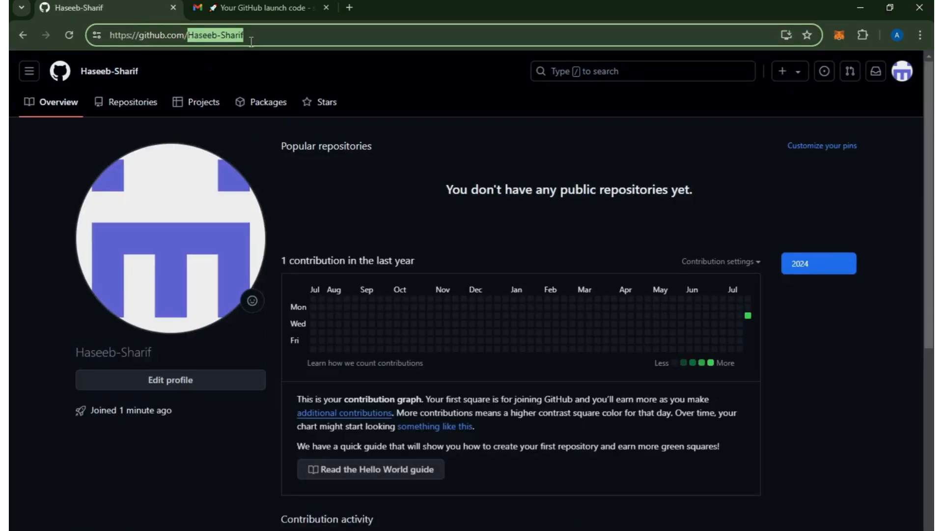
{"action": "left_click", "coordinate": [40, 254]}
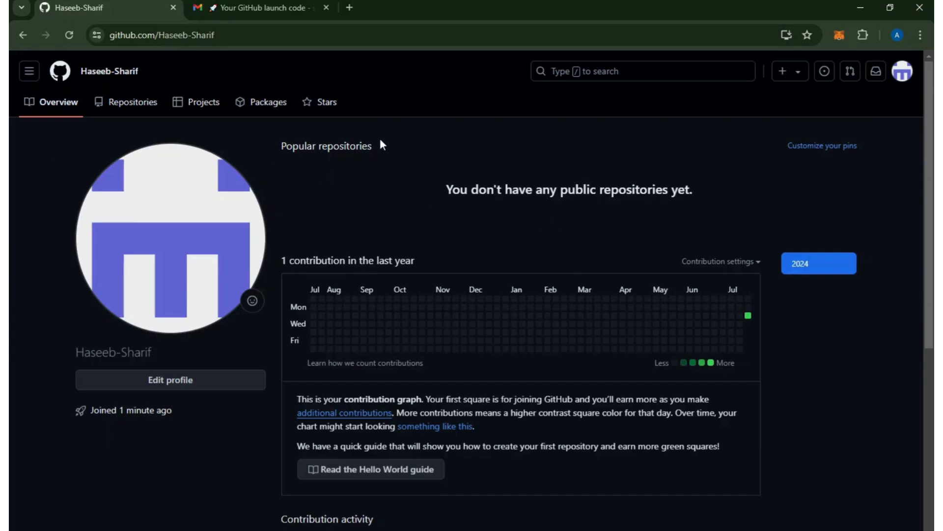
Open the experienced developer's example GitHub profile in a new browser tab and look through its overview README.
{"action": "key", "text": "ctrl+t"}
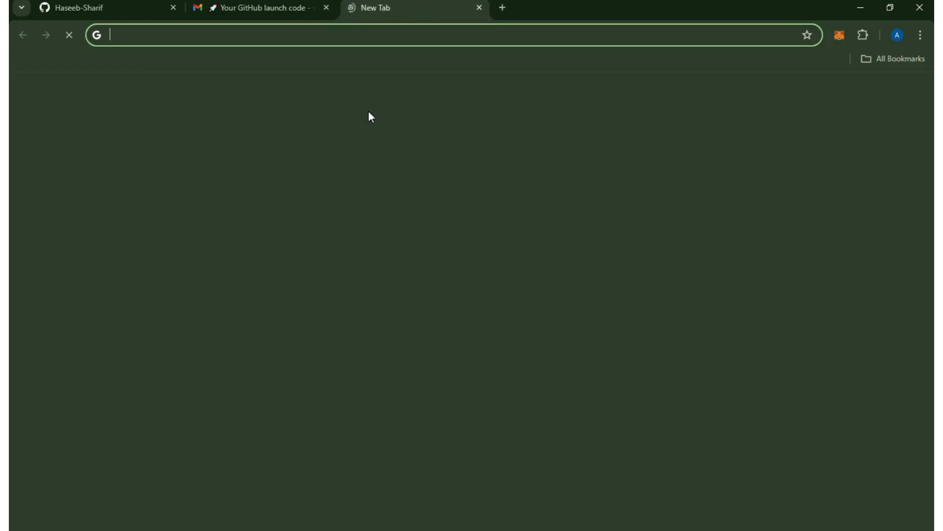
{"action": "type", "text": "github.com"}
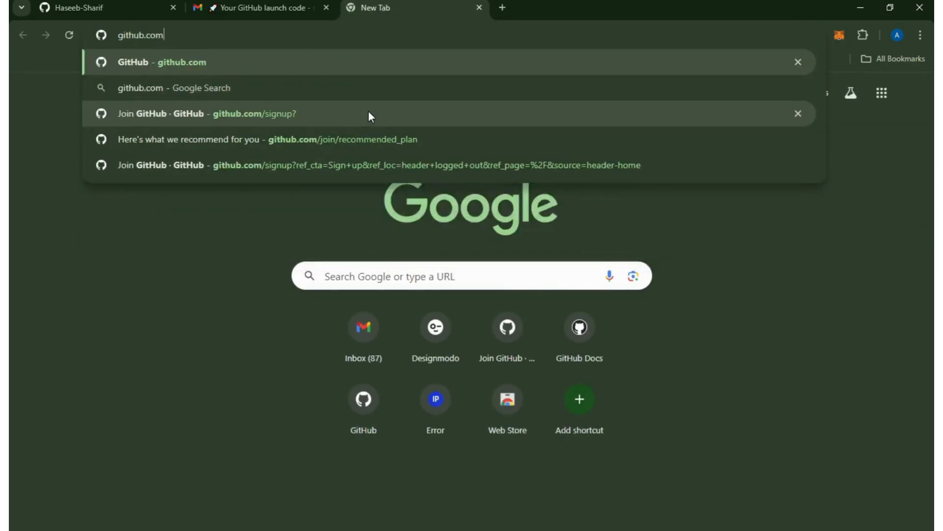
{"action": "type", "text": "/basit-sharif"}
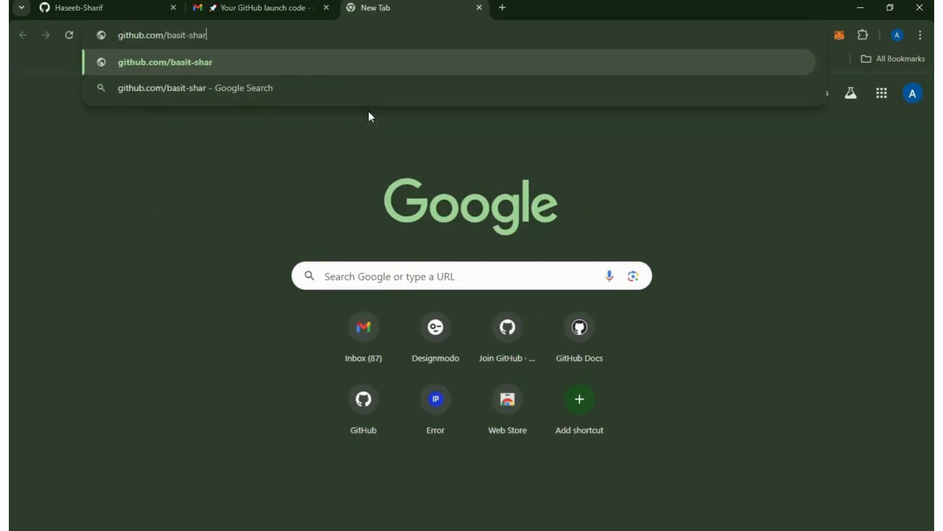
{"action": "key", "text": "Return"}
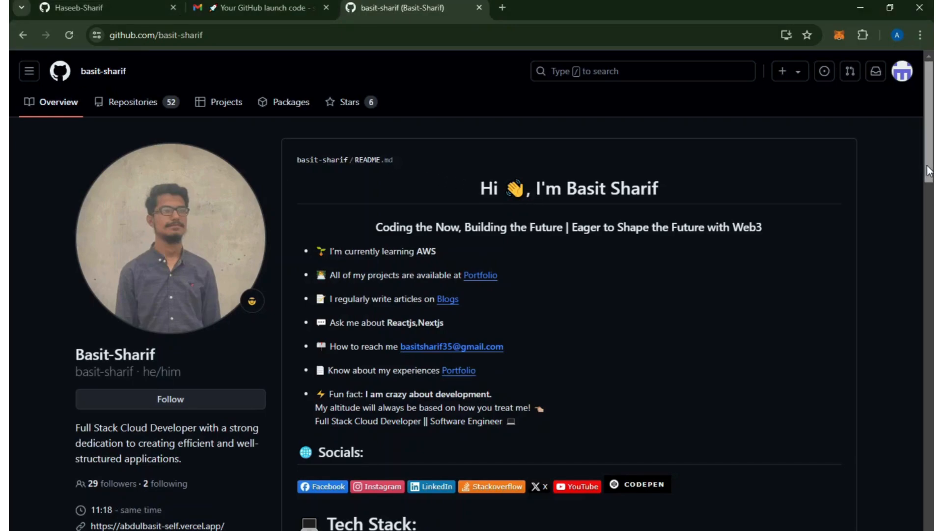
{"action": "scroll", "coordinate": [927, 173], "scroll_direction": "down", "scroll_amount": 1}
{"action": "scroll", "coordinate": [928, 173], "scroll_direction": "up", "scroll_amount": 1}
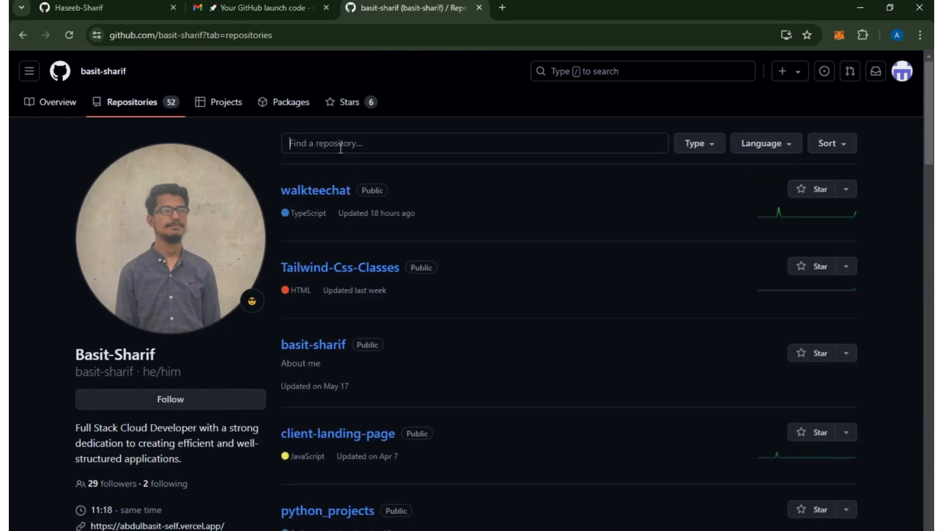
Try to find the profile README by searching the example profile's repositories for readm.
{"action": "left_click", "coordinate": [341, 146]}
{"action": "type", "text": "read"}
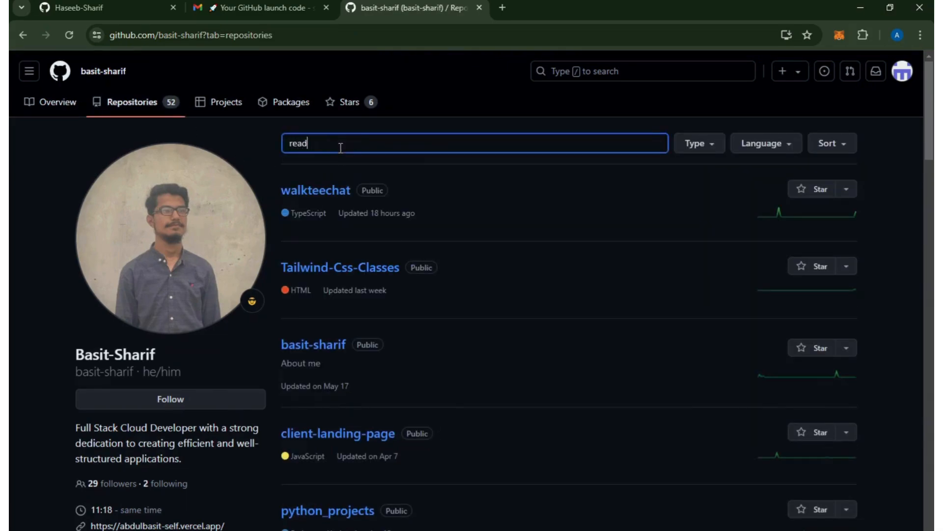
{"action": "type", "text": "m"}
{"action": "key", "text": "BackSpace"}
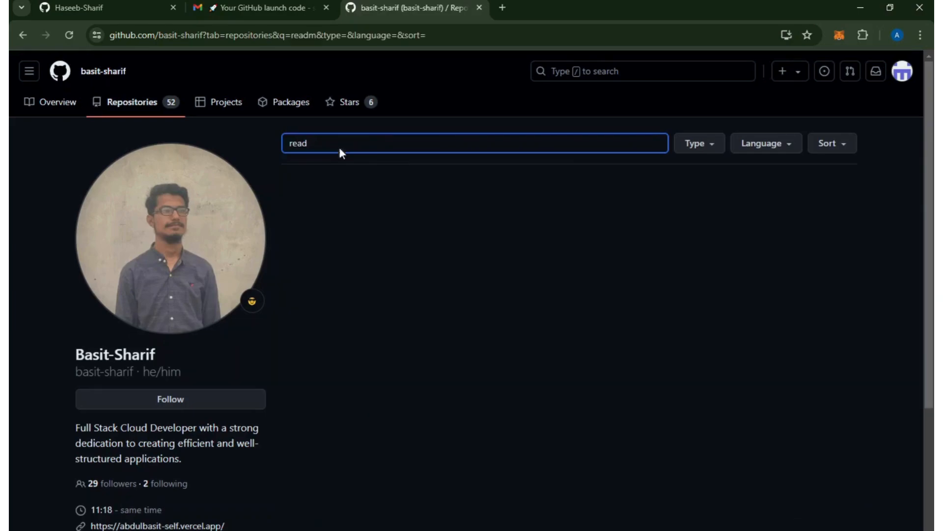
{"action": "key", "text": "BackSpace"}
{"action": "key", "text": "BackSpace"}
{"action": "key", "text": "BackSpace"}
{"action": "key", "text": "BackSpace"}
Search the example profile's repositories for the owner's first name, and open README.md in the repository named after the username.
{"action": "type", "text": "basit"}
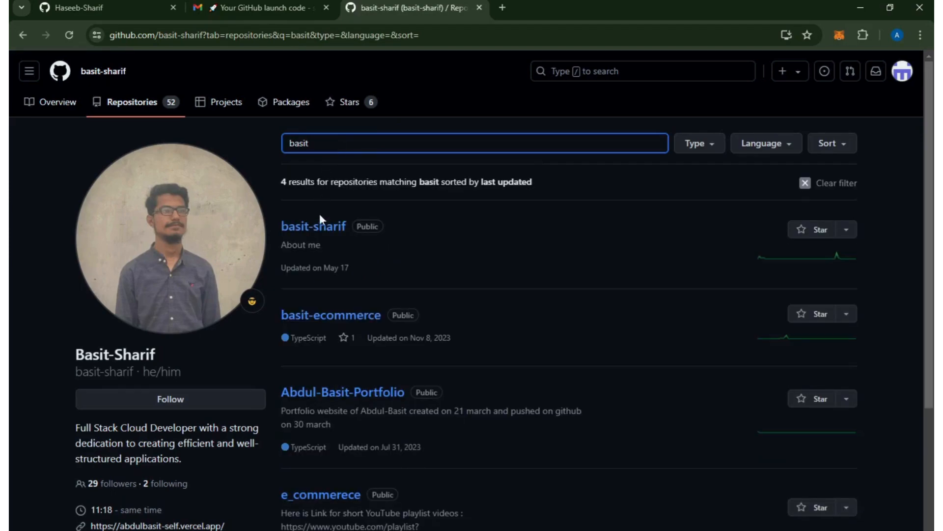
{"action": "left_click", "coordinate": [320, 229]}
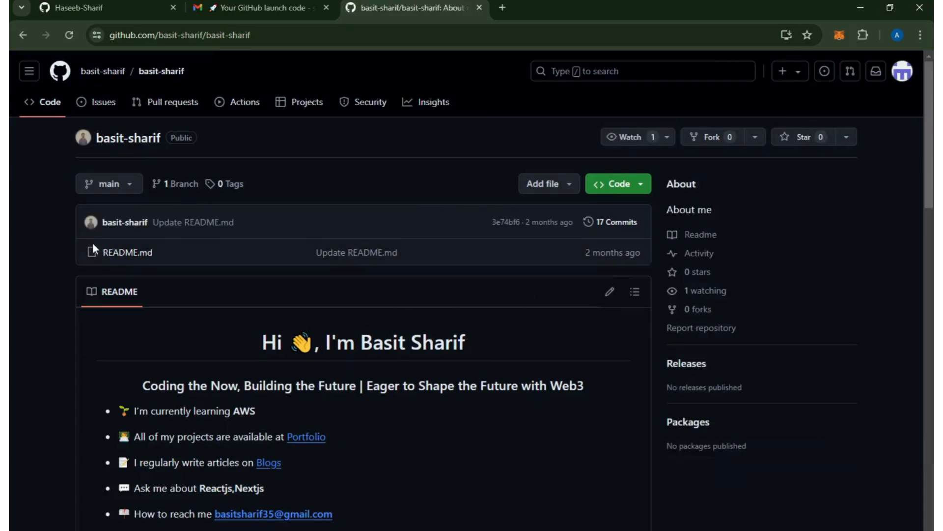
{"action": "left_click", "coordinate": [128, 253]}
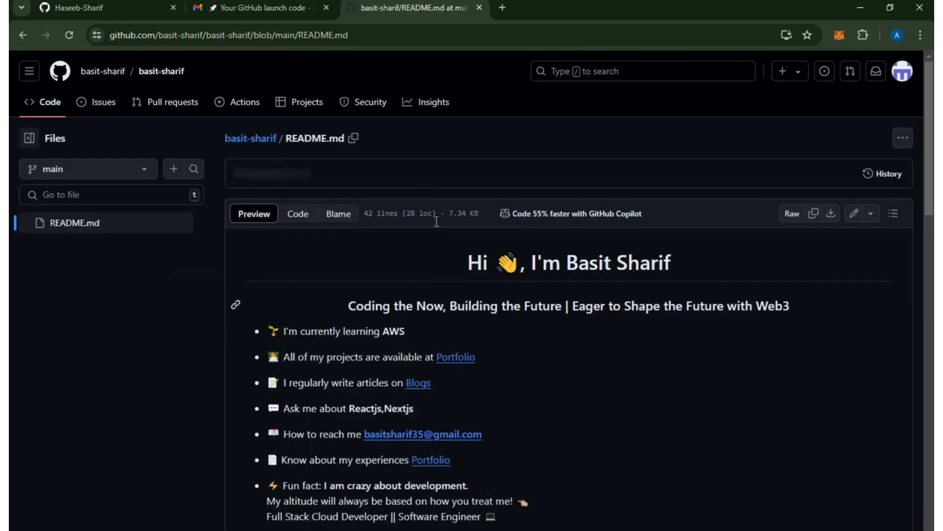
Show the source code of the example README.md and examine its heading, subheading and currently-learning lines.
{"action": "left_click", "coordinate": [300, 216]}
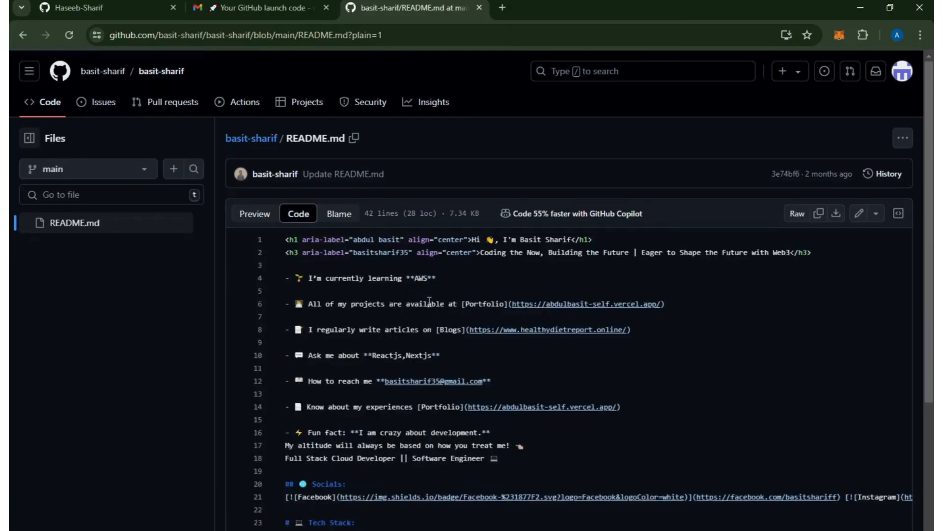
{"action": "left_click", "coordinate": [591, 383]}
{"action": "left_click", "coordinate": [523, 240]}
{"action": "left_click_drag", "start_coordinate": [481, 253], "coordinate": [520, 253]}
{"action": "left_click", "coordinate": [423, 278]}
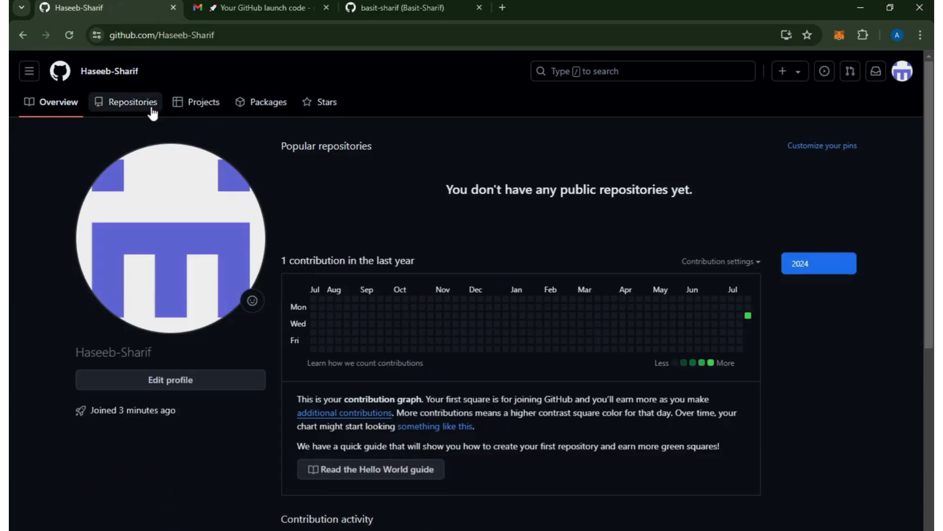
Start a new repository from the new account's repository list, named exactly the same as the account's username.
{"action": "left_click", "coordinate": [153, 111]}
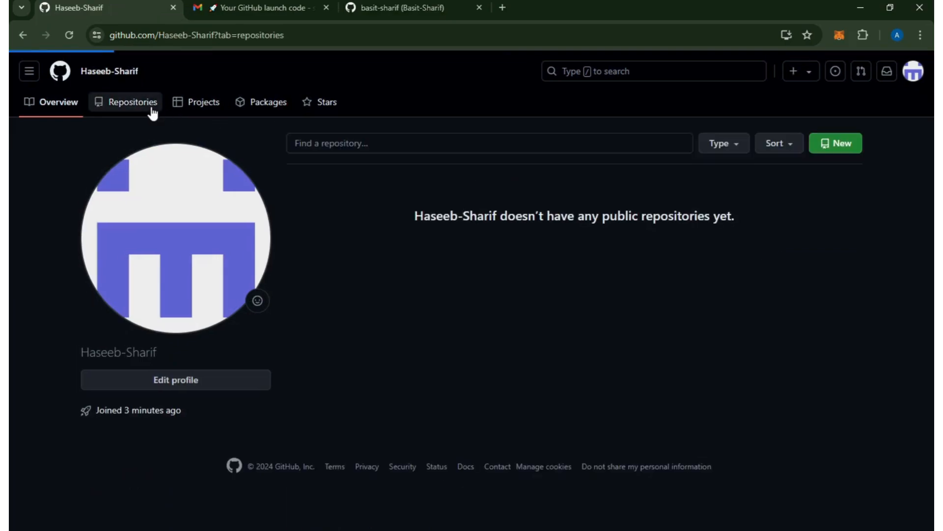
{"action": "left_click", "coordinate": [843, 150]}
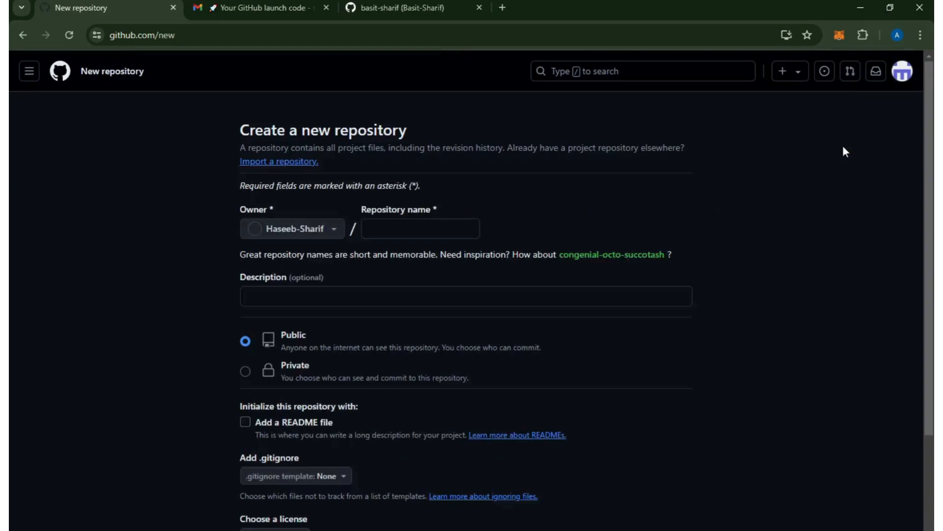
{"action": "left_click", "coordinate": [430, 228]}
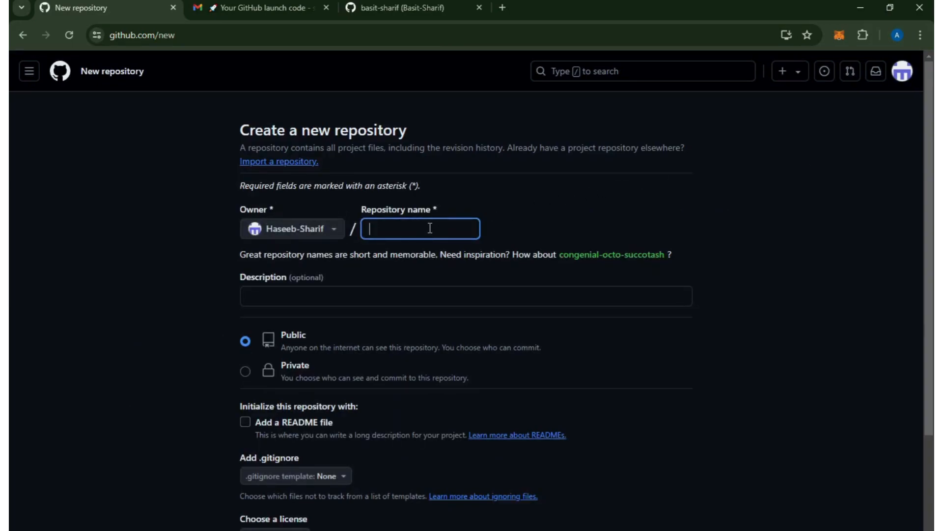
{"action": "type", "text": "Haseeb"}
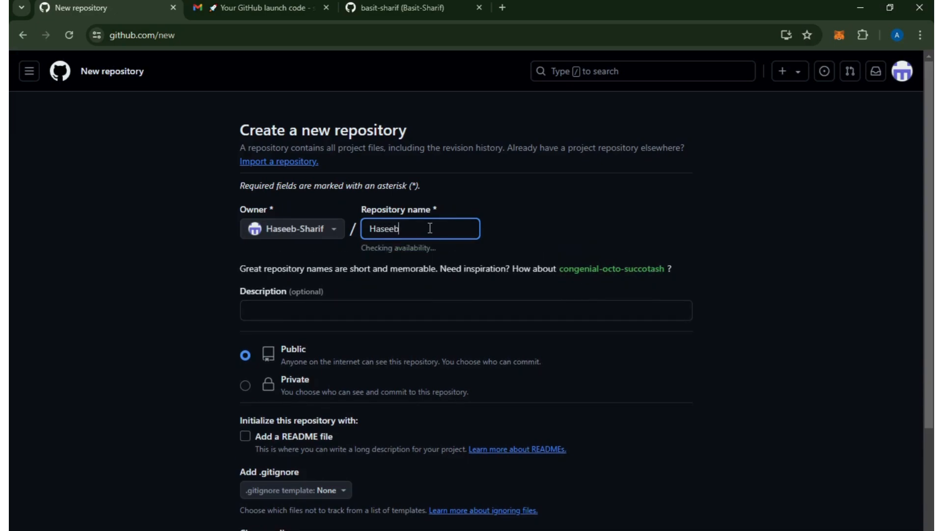
{"action": "type", "text": "-Sharif"}
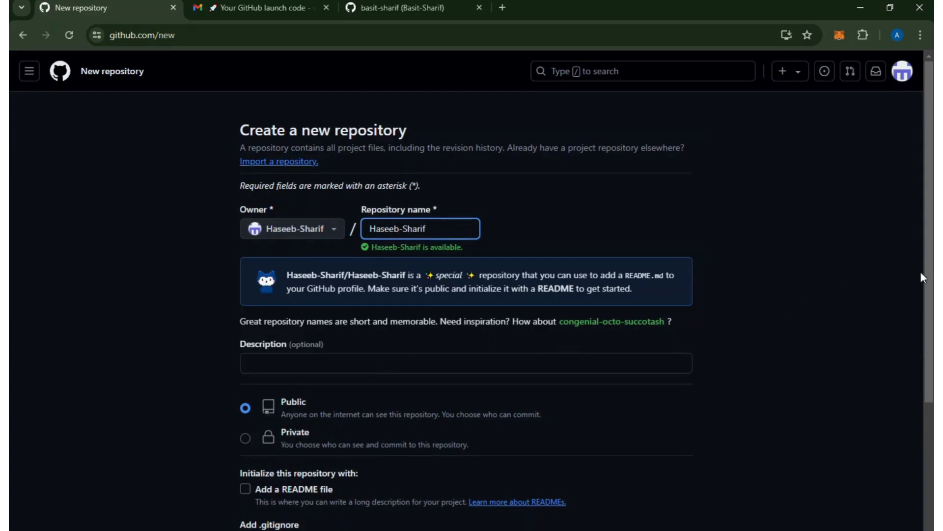
Initialize the public repository with a README file and create it.
{"action": "scroll", "coordinate": [920, 277], "scroll_direction": "down", "scroll_amount": 3}
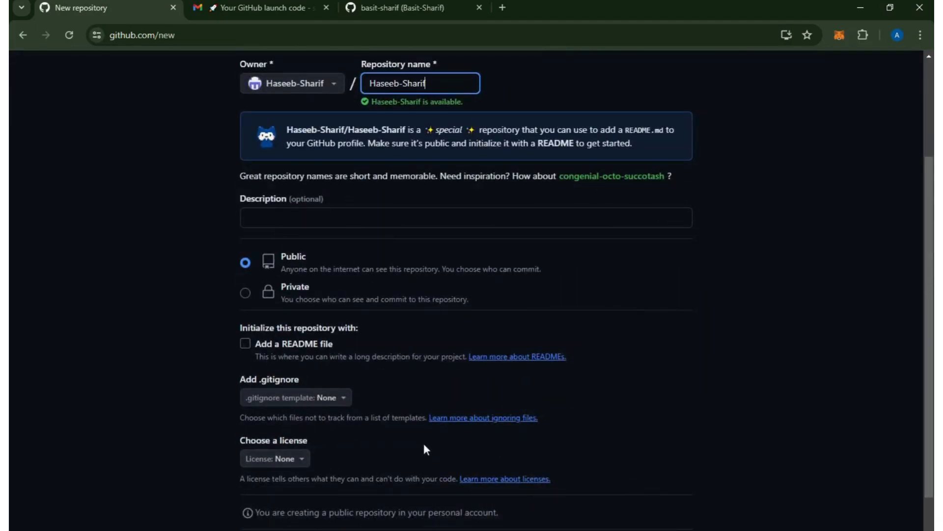
{"action": "left_click", "coordinate": [245, 345]}
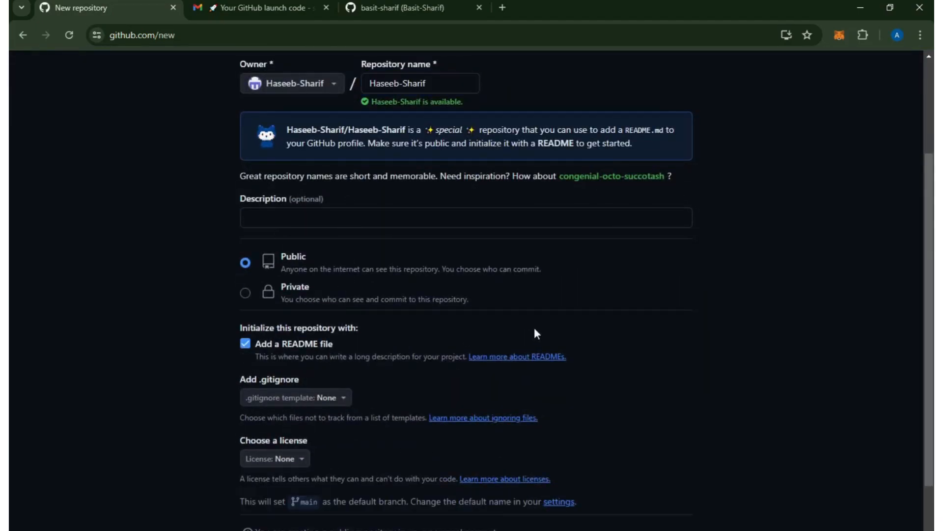
{"action": "scroll", "coordinate": [933, 308], "scroll_direction": "down", "scroll_amount": 3}
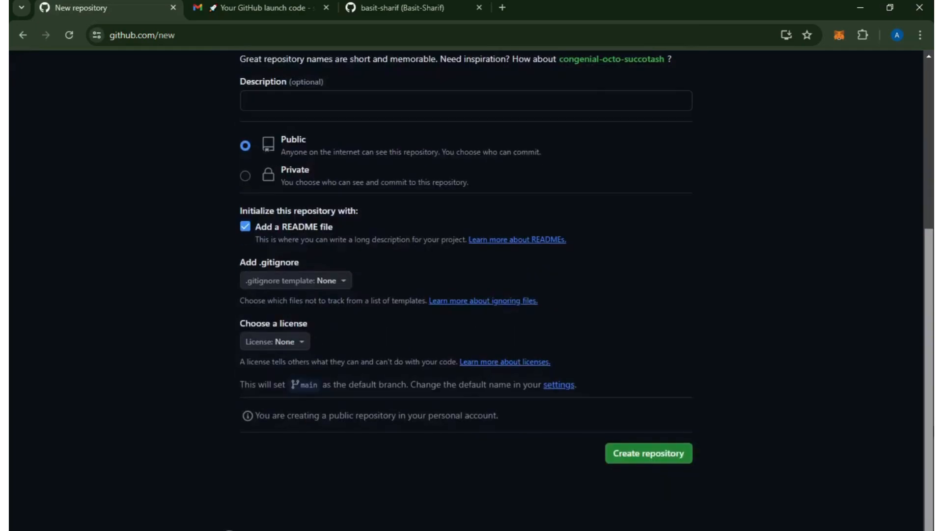
{"action": "left_click", "coordinate": [664, 459]}
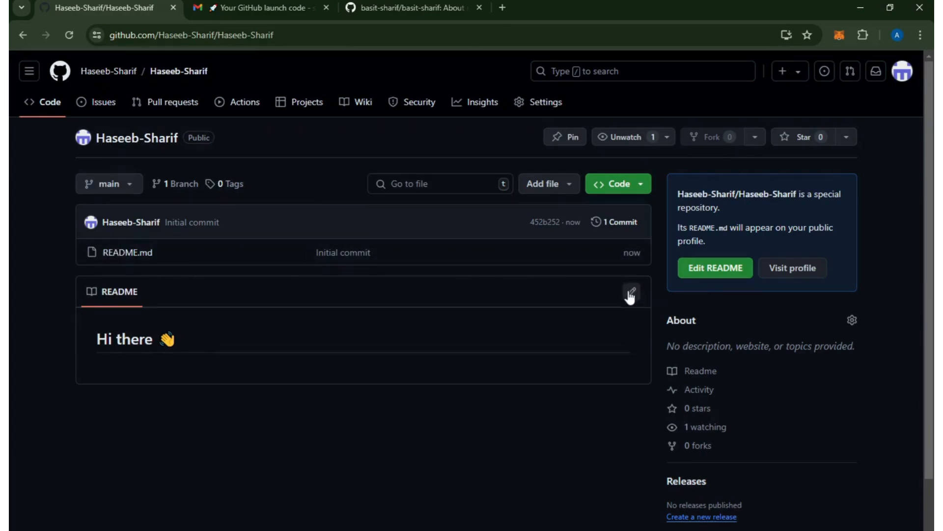
Open the new repository's README.md for editing, and copy the complete source code of the example profile's README.md.
{"action": "left_click", "coordinate": [144, 259]}
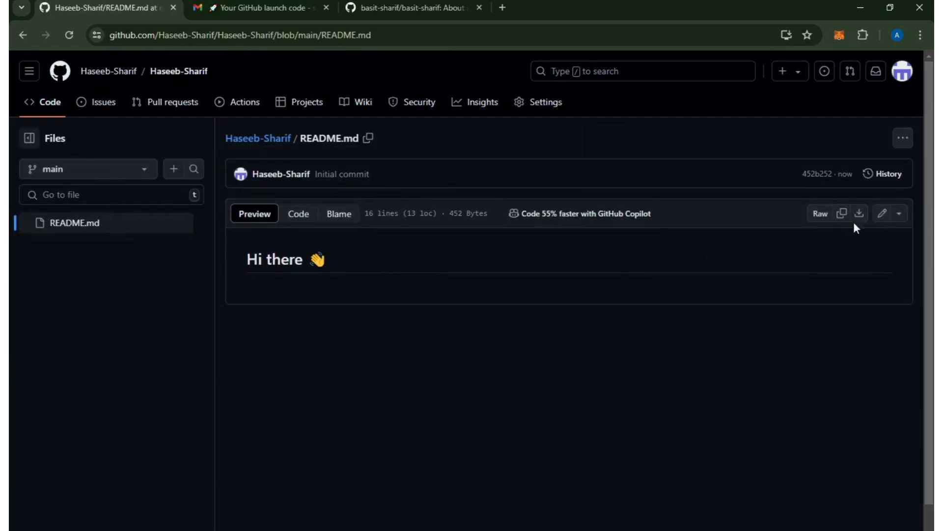
{"action": "left_click", "coordinate": [882, 213]}
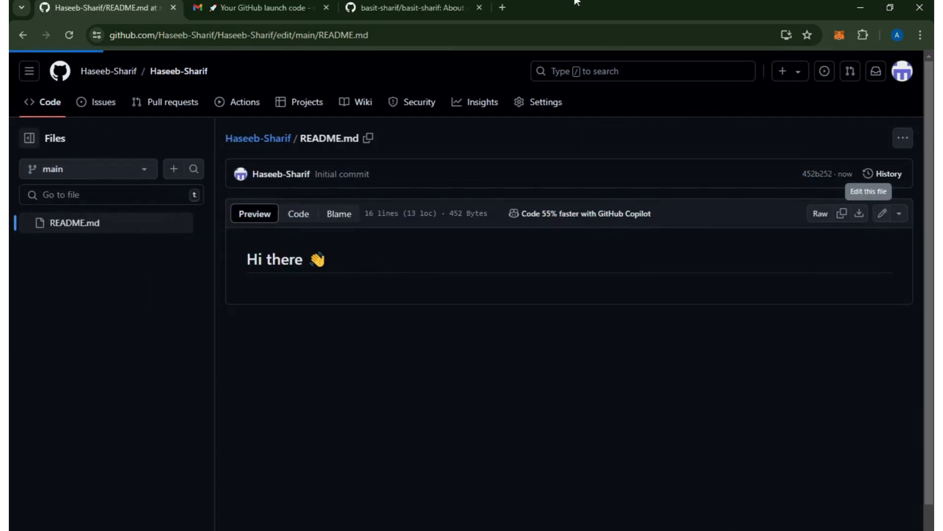
{"action": "left_click", "coordinate": [464, 4]}
{"action": "left_click", "coordinate": [128, 252]}
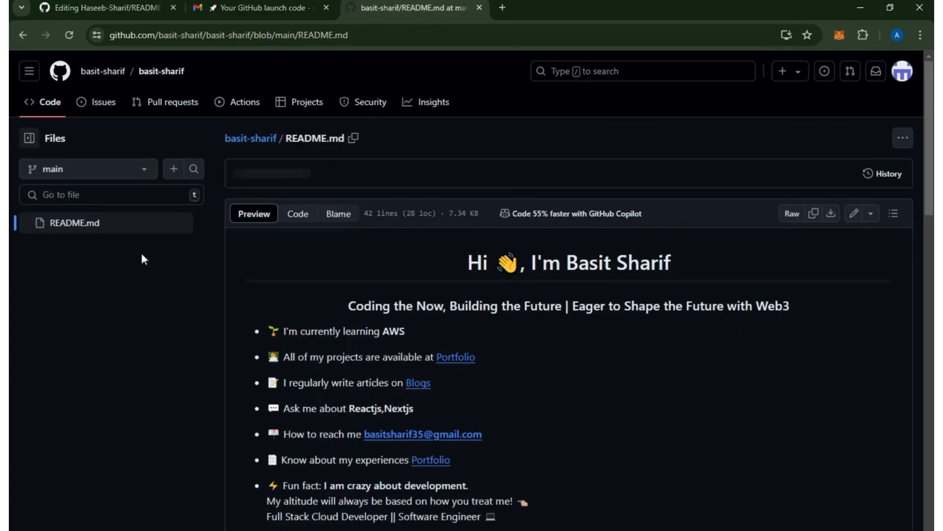
{"action": "left_click", "coordinate": [294, 212]}
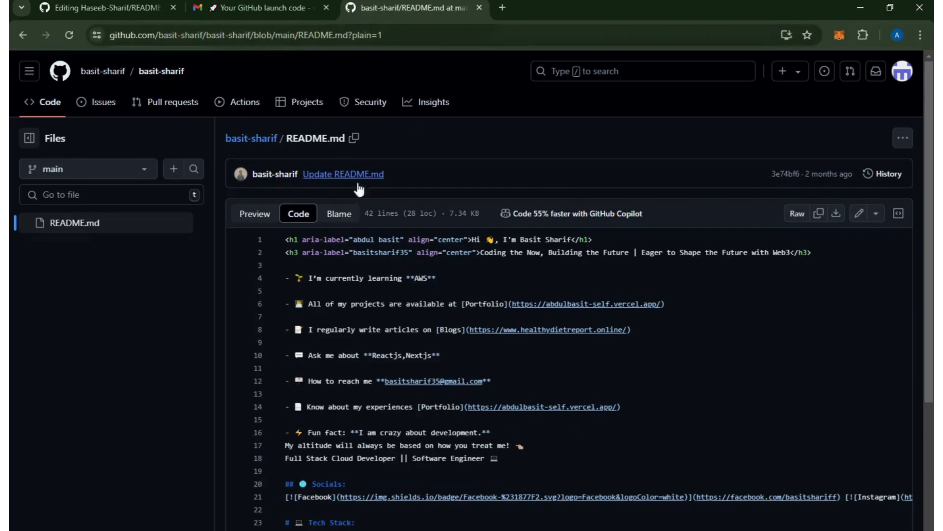
{"action": "key", "text": "ctrl+a"}
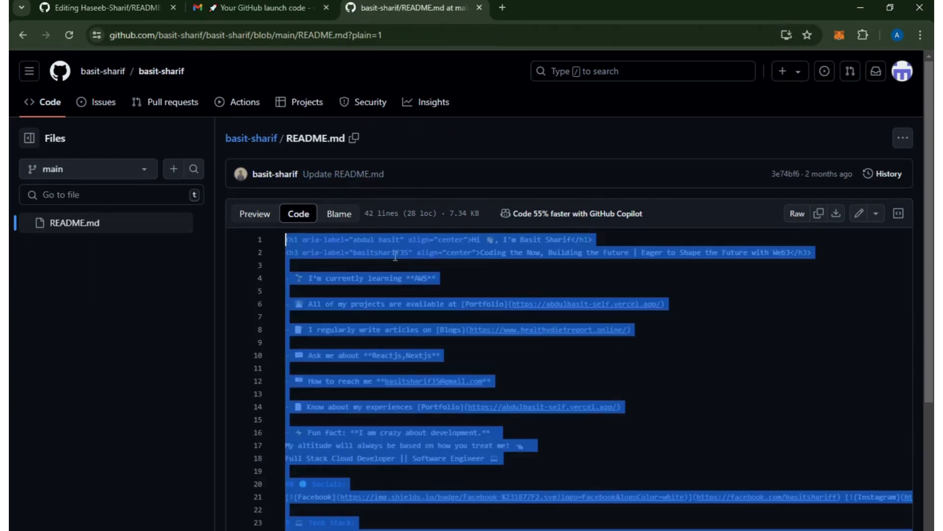
Replace all default text in the new repository's README.md with the copied example README source.
{"action": "key", "text": "ctrl+Tab"}
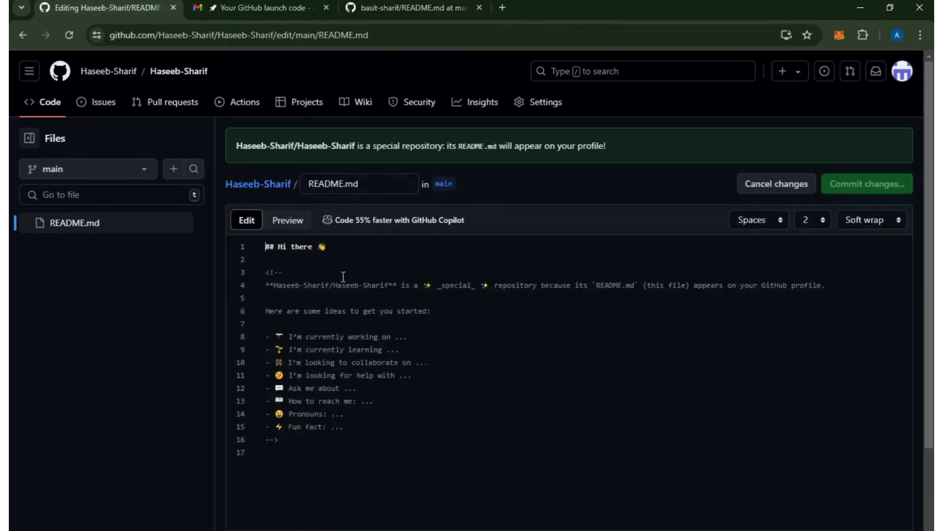
{"action": "left_click", "coordinate": [376, 356]}
{"action": "left_click", "coordinate": [390, 435]}
{"action": "key", "text": "ctrl+a"}
{"action": "key", "text": "ctrl+v"}
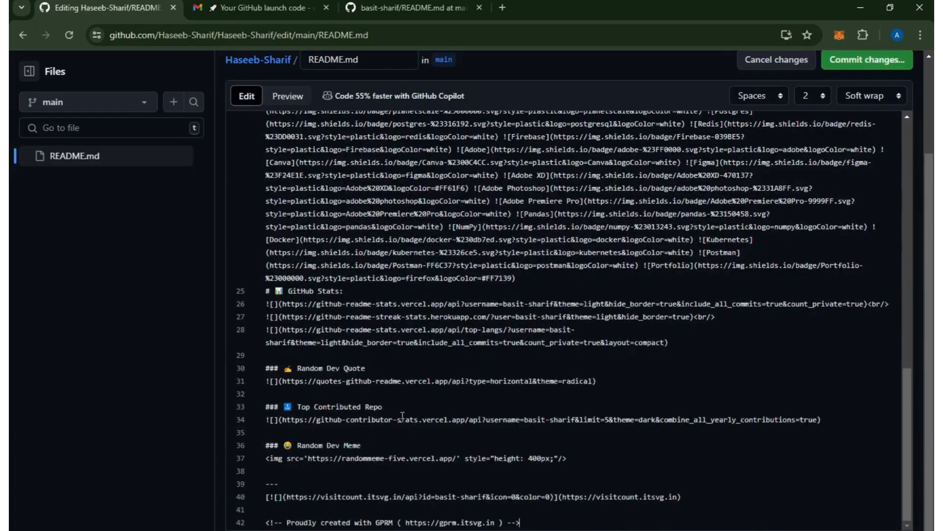
{"action": "scroll", "coordinate": [907, 337], "scroll_direction": "up", "scroll_amount": 15}
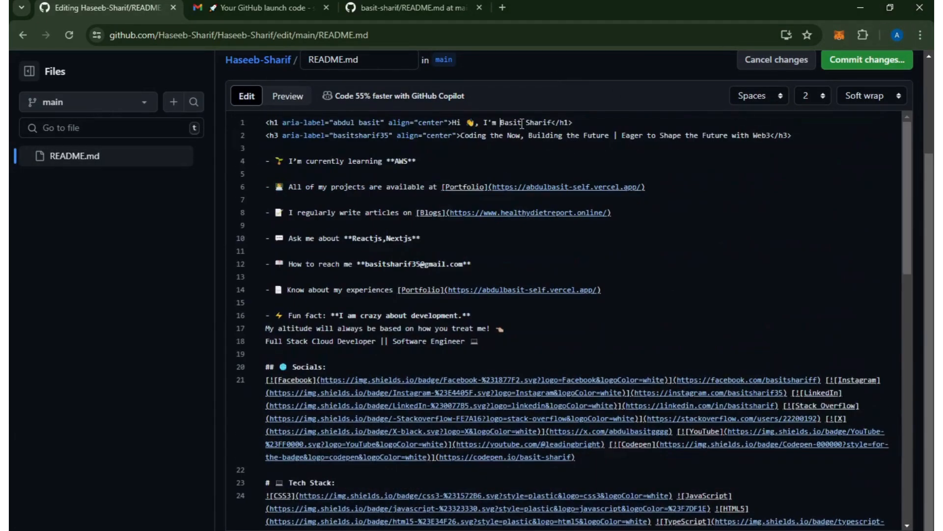
Replace the example author's full name in the README's first heading with the new account's username.
{"action": "double_click", "coordinate": [522, 124]}
{"action": "left_click", "coordinate": [522, 124]}
{"action": "type", "text": "\\\\\\\\\\haseeb"}
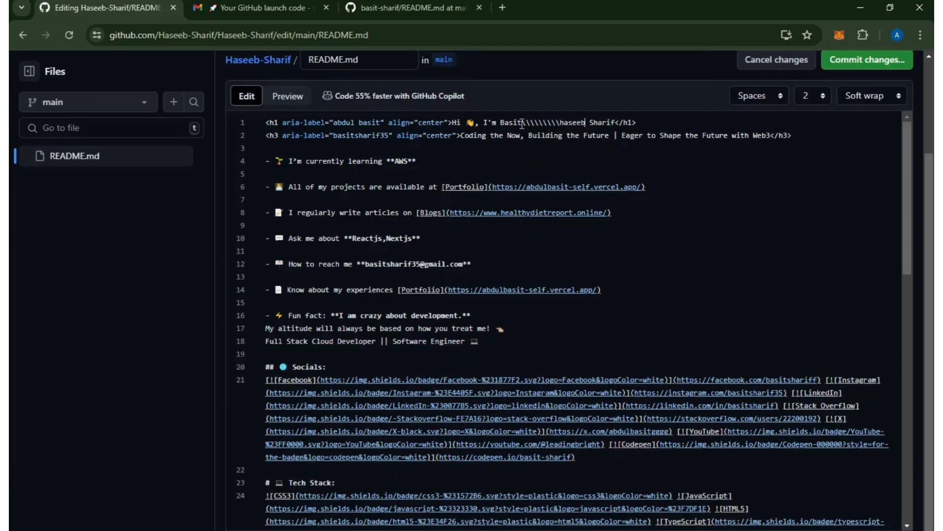
{"action": "type", "text": "-Sharif"}
{"action": "key", "text": "BackSpace"}
{"action": "key", "text": "BackSpace"}
{"action": "key", "text": "BackSpace"}
{"action": "key", "text": "BackSpace"}
{"action": "key", "text": "BackSpace"}
{"action": "key", "text": "BackSpace"}
{"action": "key", "text": "BackSpace"}
{"action": "key", "text": "BackSpace"}
{"action": "key", "text": "BackSpace"}
{"action": "key", "text": "BackSpace"}
{"action": "key", "text": "BackSpace"}
{"action": "key", "text": "BackSpace"}
{"action": "key", "text": "BackSpace"}
{"action": "key", "text": "BackSpace"}
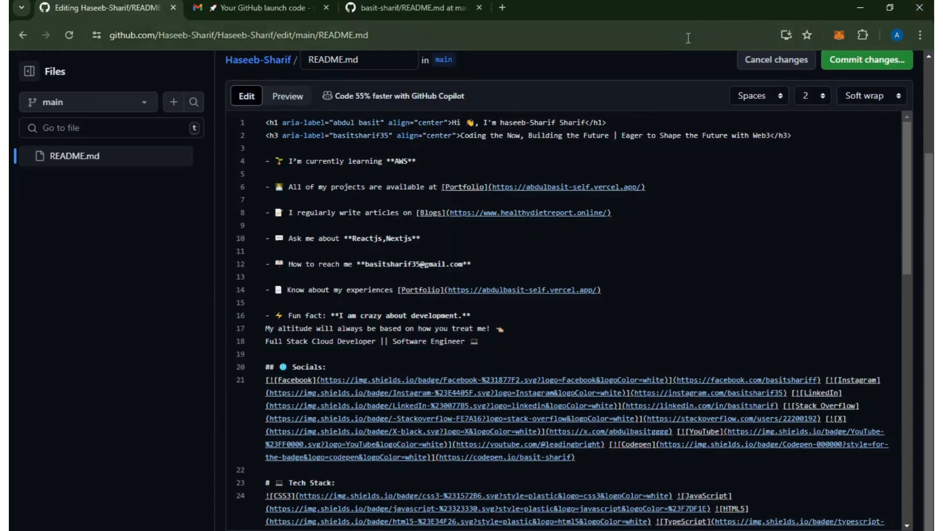
{"action": "double_click", "coordinate": [569, 124]}
{"action": "key", "text": "BackSpace"}
Capitalize the first letter of the name in the heading and commit directly to the main branch with the message "Update README.md".
{"action": "key", "text": "BackSpace"}
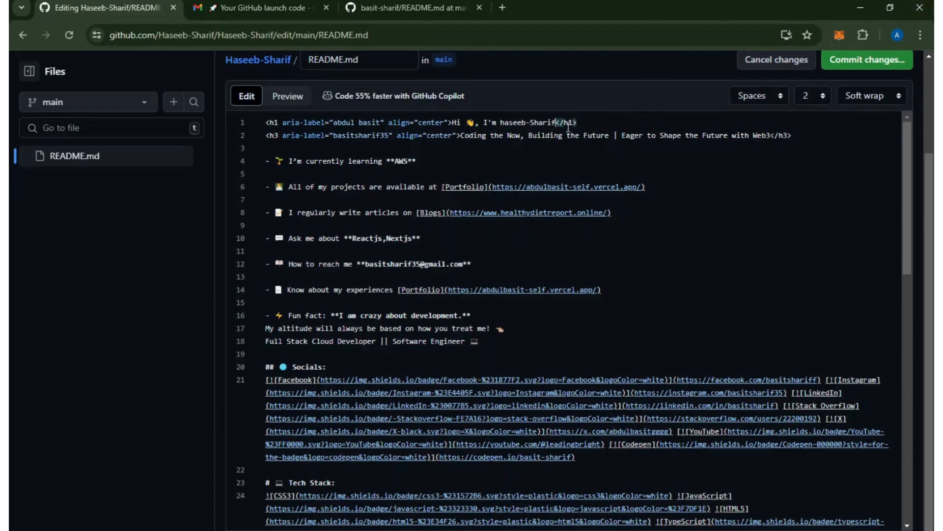
{"action": "left_click", "coordinate": [503, 122]}
{"action": "key", "text": "BackSpace"}
{"action": "type", "text": "H"}
{"action": "left_click", "coordinate": [897, 60]}
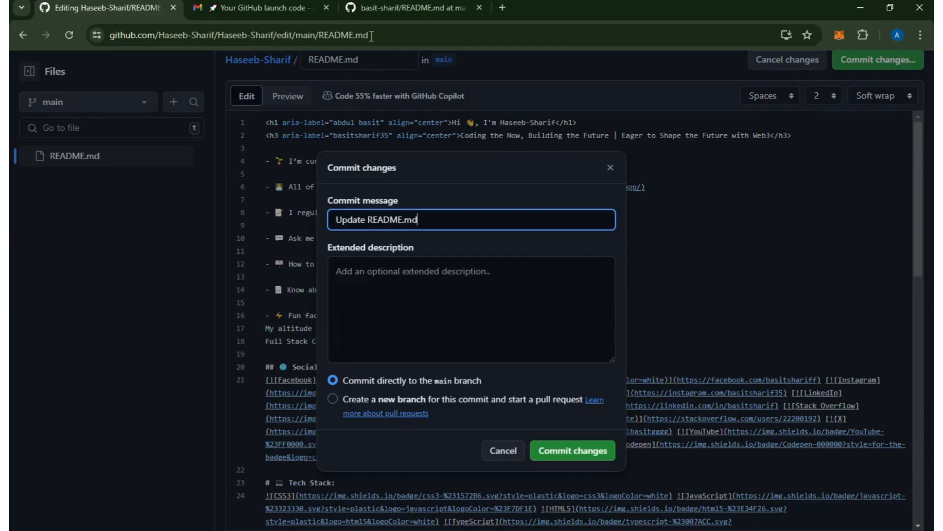
{"action": "left_click", "coordinate": [584, 453]}
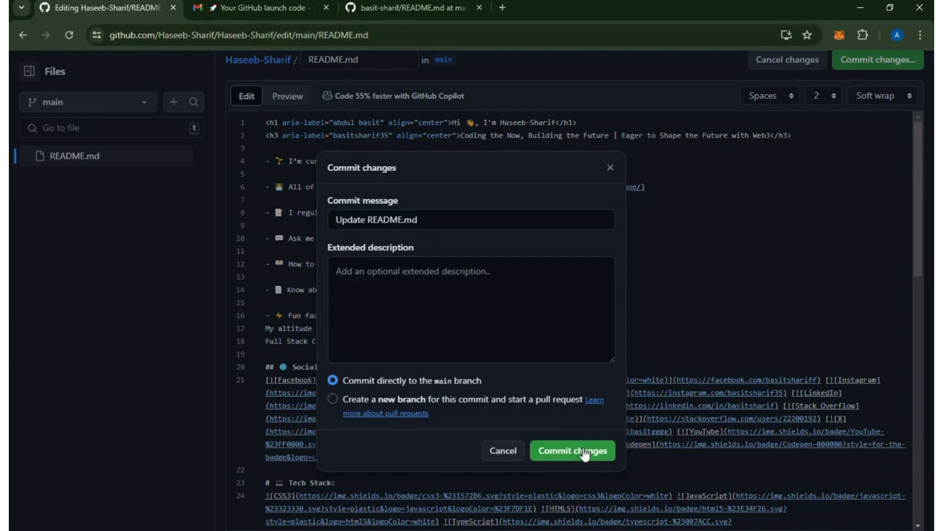
Compare the example profile page with the new account's profile page, checking its README down to the GitHub Stats section.
{"action": "left_click", "coordinate": [413, 8]}
{"action": "left_click", "coordinate": [96, 75]}
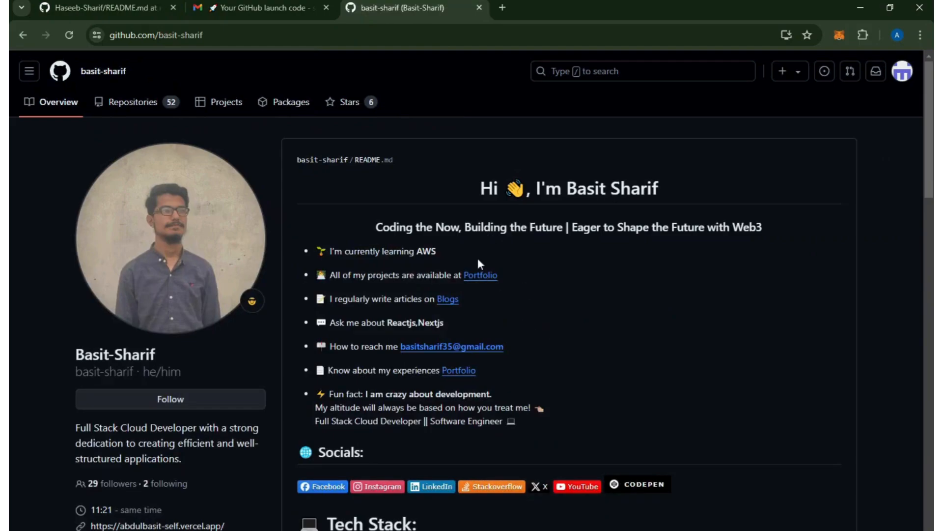
{"action": "left_click", "coordinate": [156, 2]}
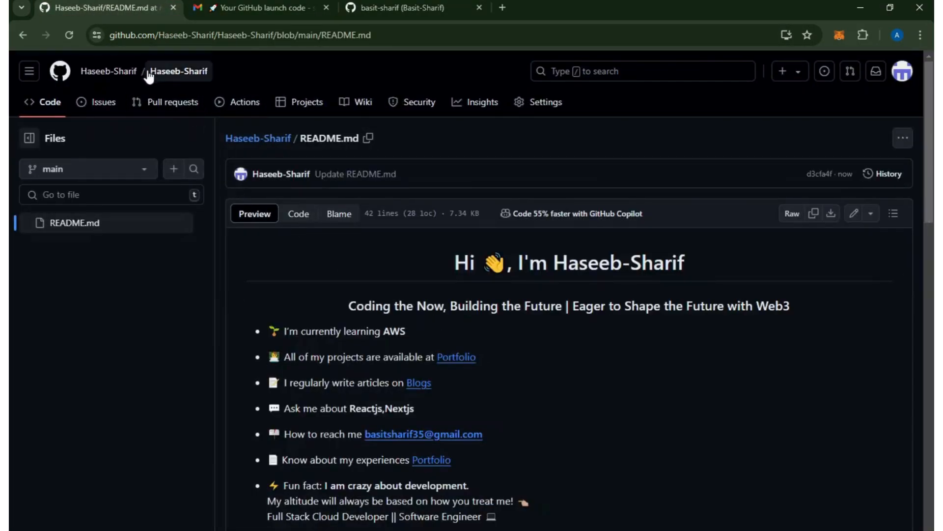
{"action": "left_click", "coordinate": [133, 72]}
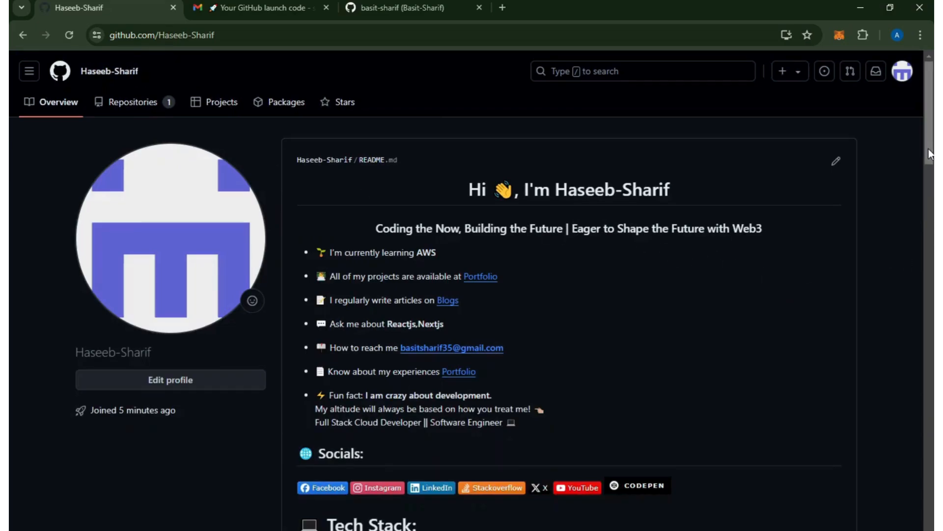
{"action": "scroll", "coordinate": [933, 194], "scroll_direction": "down", "scroll_amount": 10}
{"action": "scroll", "coordinate": [472, 290], "scroll_direction": "down", "scroll_amount": 6}
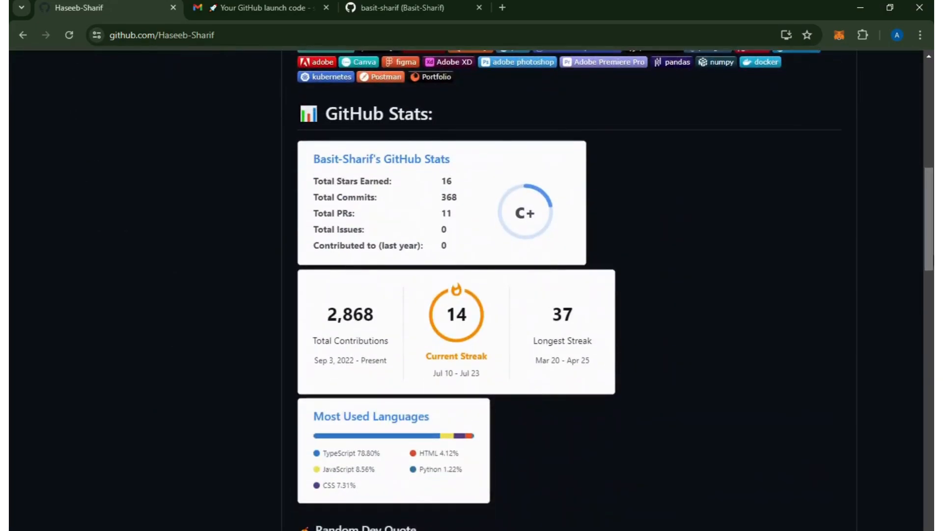
{"action": "left_click_drag", "start_coordinate": [932, 316], "coordinate": [932, 152]}
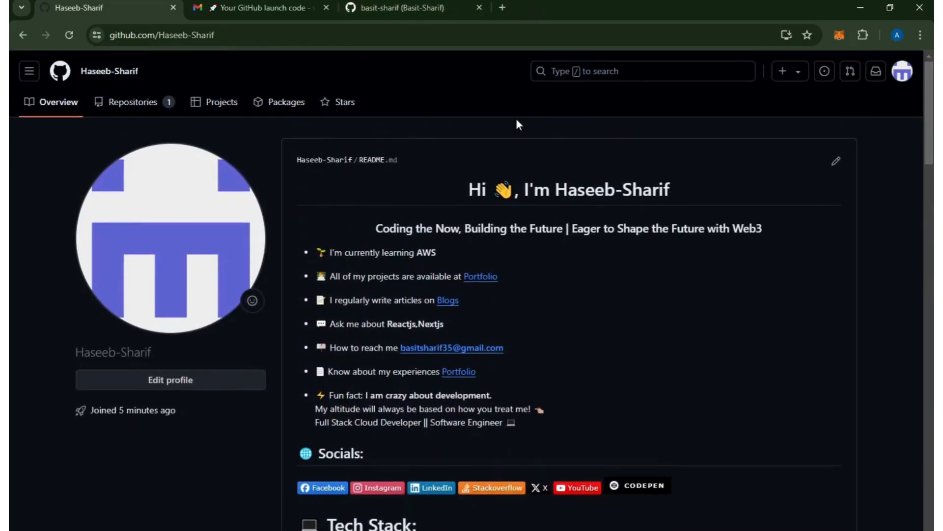
Search Google for "github readme generator", look through the GitHub Profile README Generator form, and return to the new account's profile.
{"action": "left_click", "coordinate": [500, 7]}
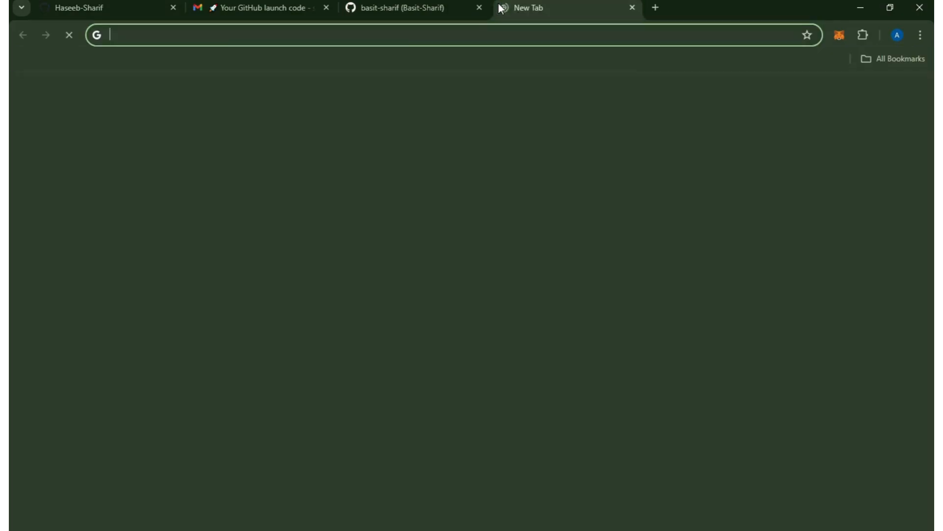
{"action": "type", "text": "github readme"}
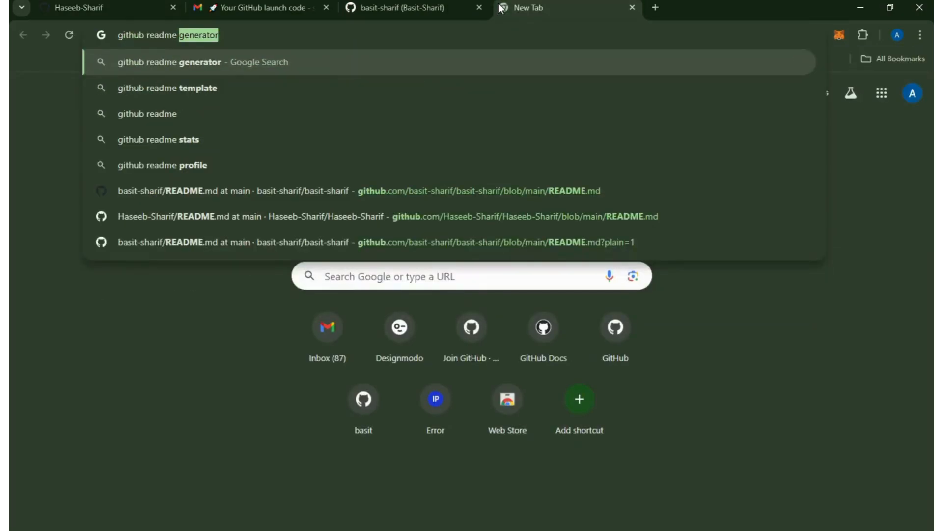
{"action": "key", "text": "Return"}
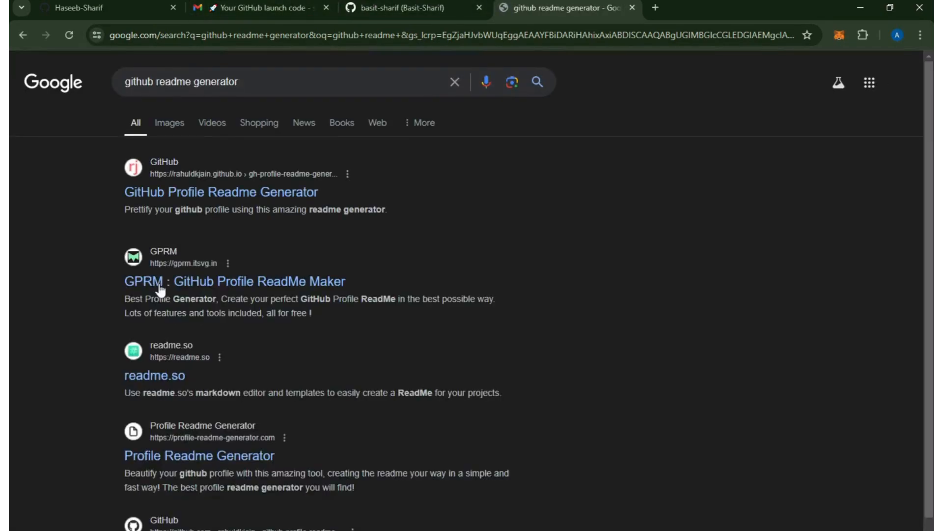
{"action": "left_click", "coordinate": [163, 190]}
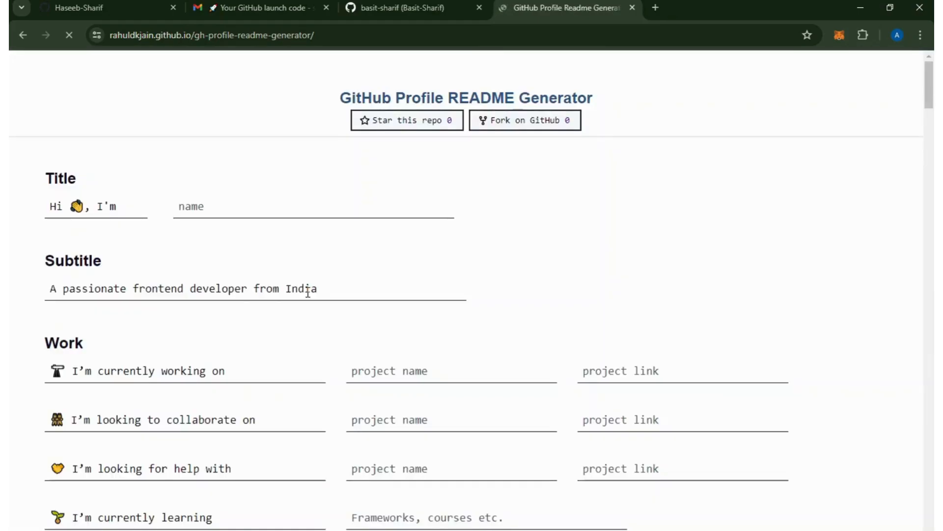
{"action": "scroll", "coordinate": [908, 226], "scroll_direction": "down", "scroll_amount": 15}
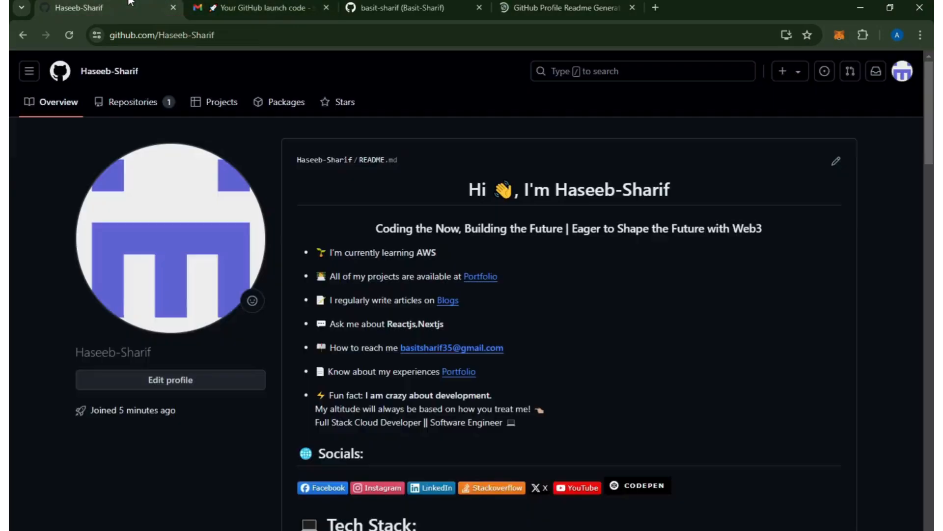
{"action": "left_click", "coordinate": [108, 7]}
Search Google for "git download" and download the 64-bit Git for Windows Setup from the git-scm.com download page.
{"action": "key", "text": "ctrl+t"}
{"action": "type", "text": "git download"}
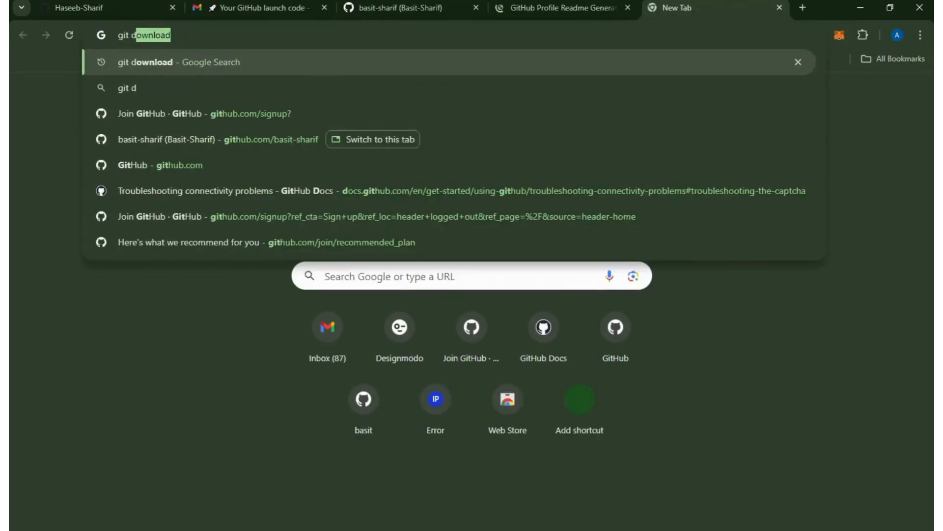
{"action": "key", "text": "Return"}
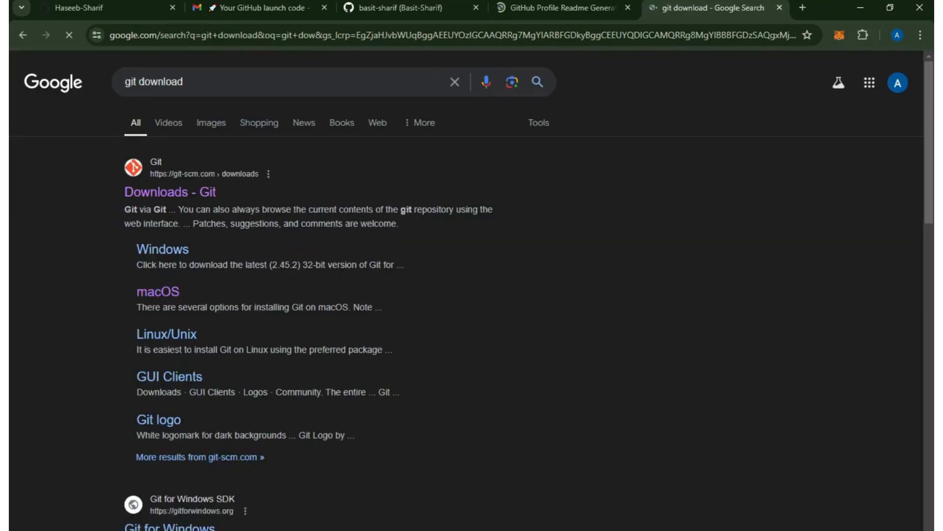
{"action": "left_click", "coordinate": [188, 199]}
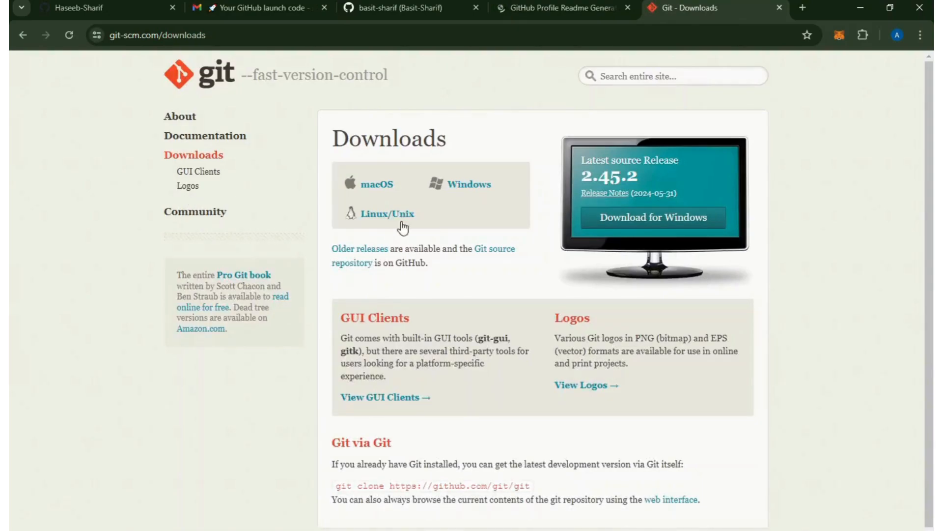
{"action": "left_click", "coordinate": [709, 225]}
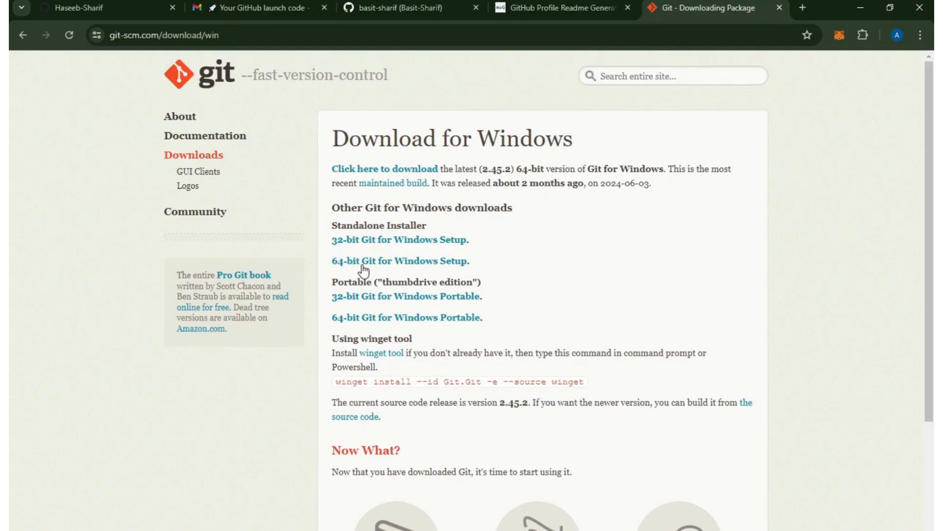
{"action": "left_click", "coordinate": [364, 270]}
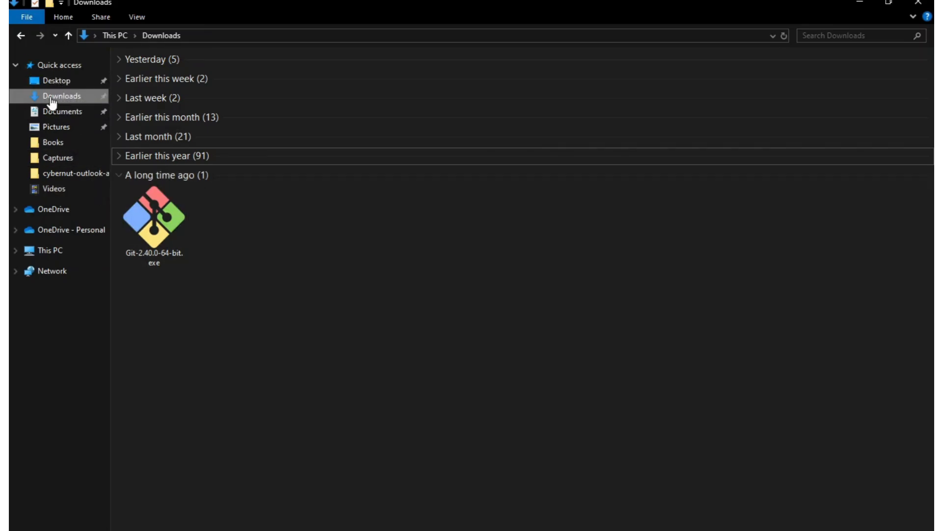
Run Git-2.40.0-64-bit.exe from the Downloads folder and start the installation with the default setup options.
{"action": "left_click", "coordinate": [168, 236]}
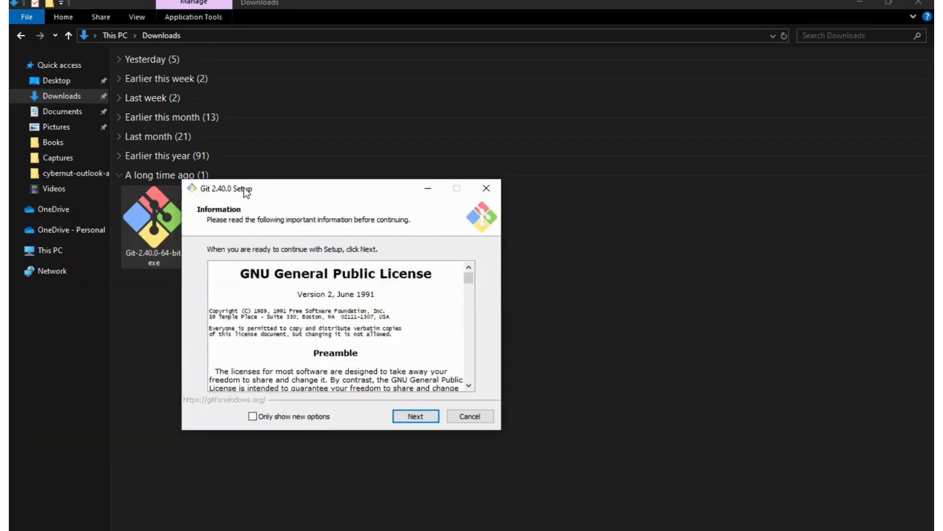
{"action": "left_click", "coordinate": [424, 416]}
{"action": "left_click", "coordinate": [424, 415]}
{"action": "left_click", "coordinate": [425, 415]}
{"action": "left_click", "coordinate": [424, 416]}
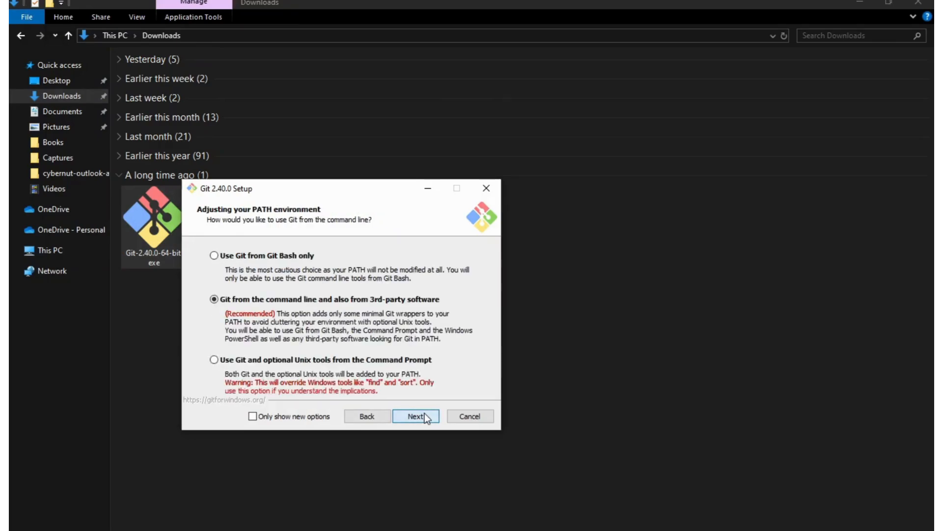
{"action": "left_click", "coordinate": [424, 416]}
{"action": "left_click", "coordinate": [415, 415]}
{"action": "left_click", "coordinate": [415, 416]}
{"action": "left_click", "coordinate": [415, 416]}
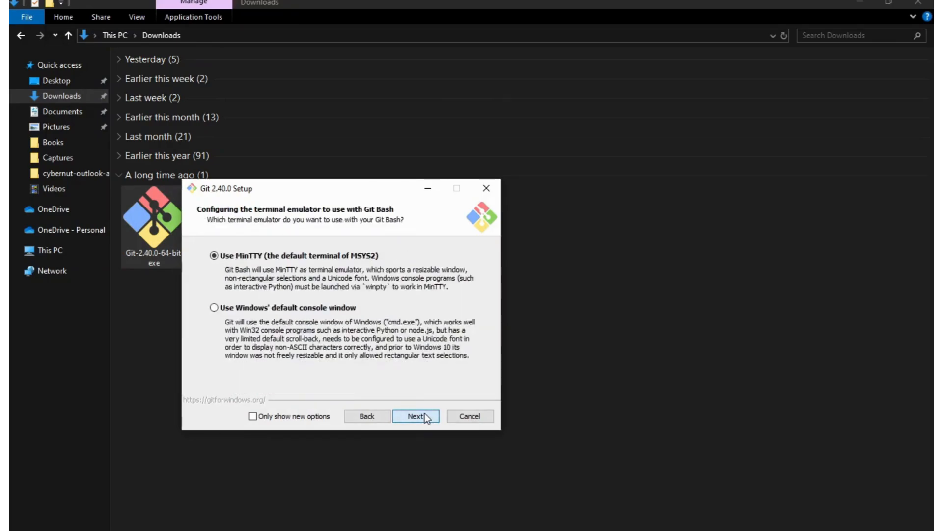
{"action": "left_click", "coordinate": [415, 416]}
{"action": "left_click", "coordinate": [424, 416]}
{"action": "left_click", "coordinate": [425, 416]}
{"action": "left_click", "coordinate": [424, 415]}
{"action": "left_click", "coordinate": [425, 415]}
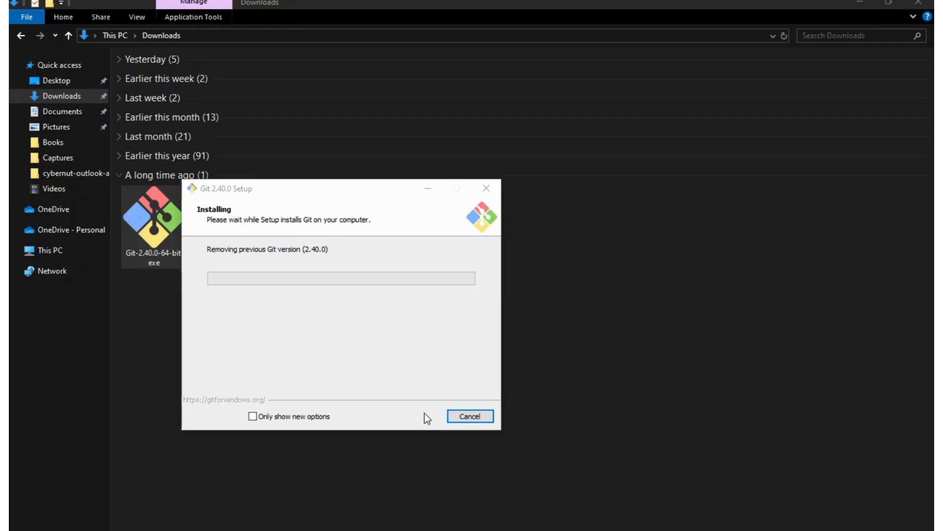
Cancel the running Git 2.40.0 setup, confirm exiting it, and close the Downloads folder.
{"action": "left_click", "coordinate": [217, 248]}
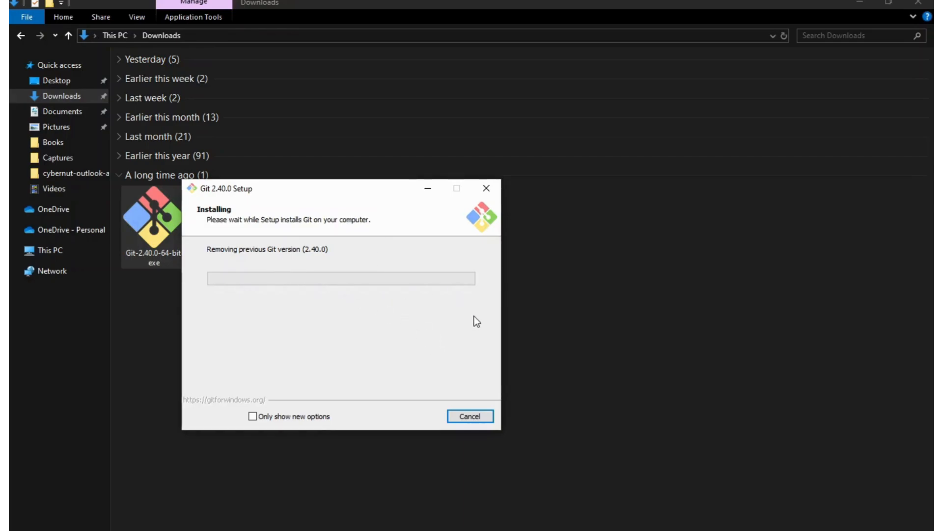
{"action": "left_click", "coordinate": [480, 414]}
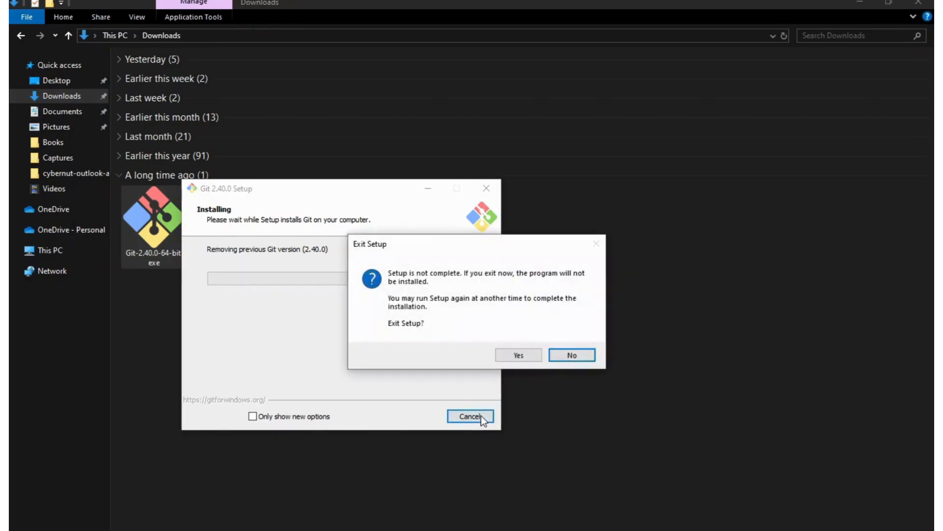
{"action": "left_click", "coordinate": [523, 356]}
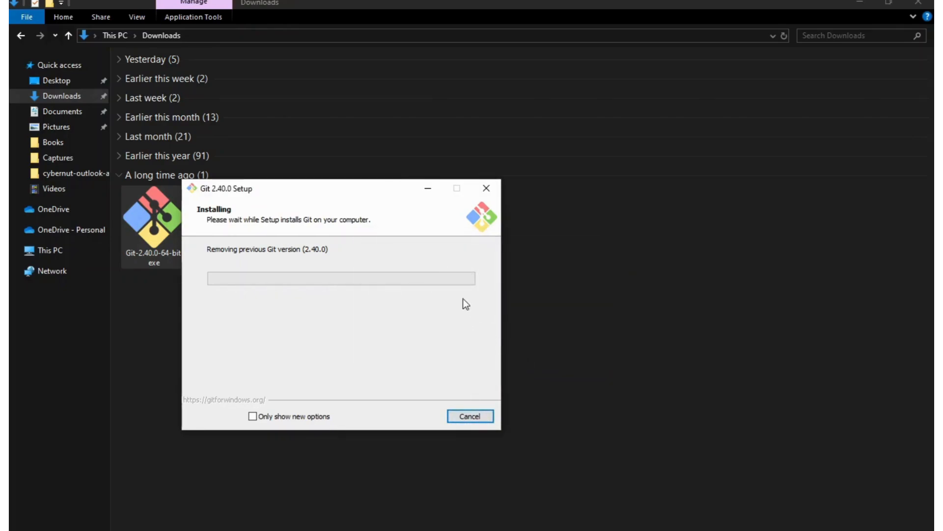
{"action": "left_click", "coordinate": [479, 415]}
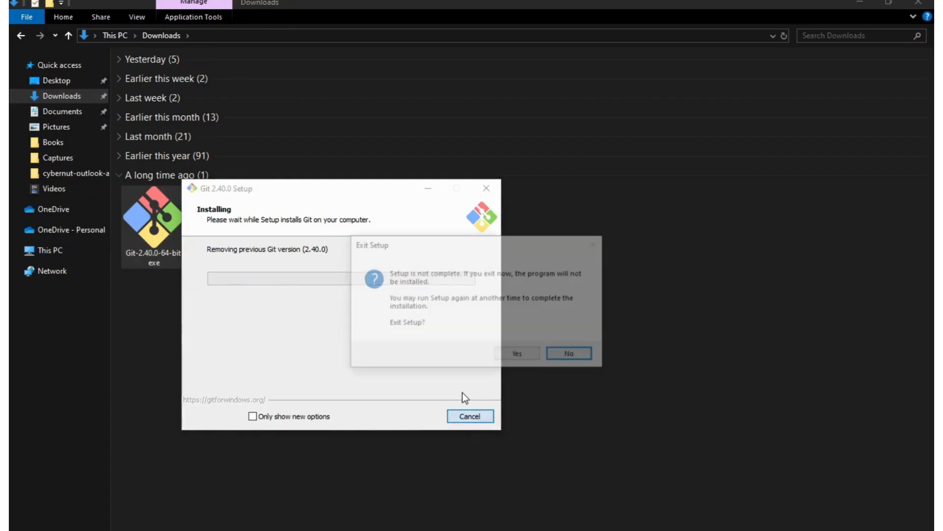
{"action": "left_click", "coordinate": [522, 353]}
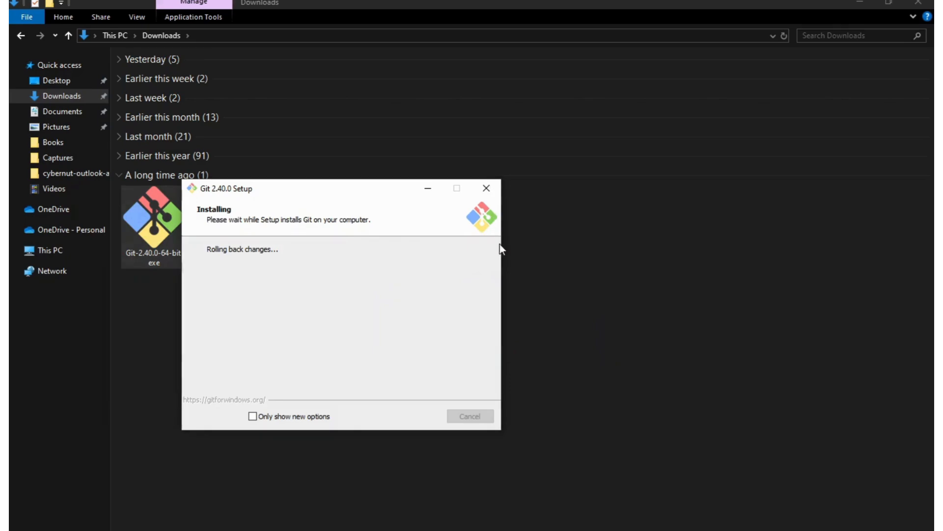
{"action": "left_click", "coordinate": [485, 188]}
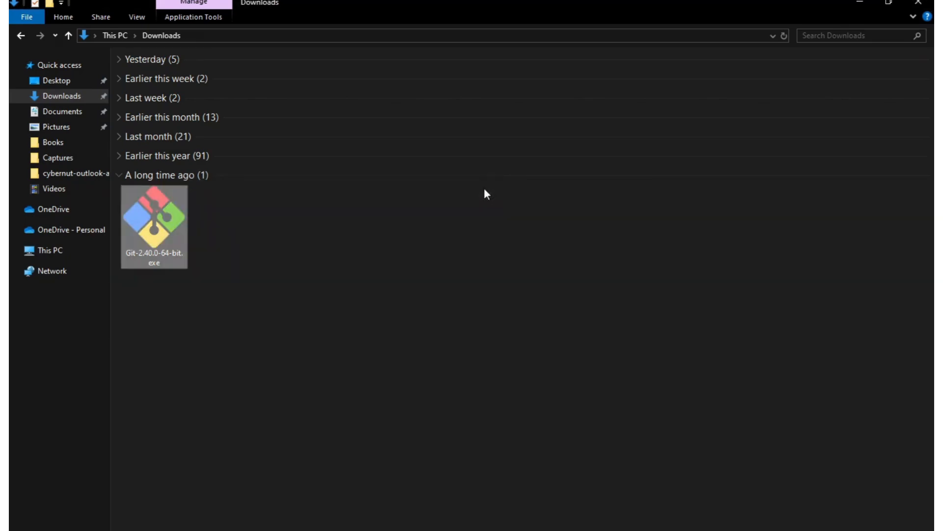
{"action": "left_click", "coordinate": [489, 288]}
{"action": "left_click", "coordinate": [919, 3]}
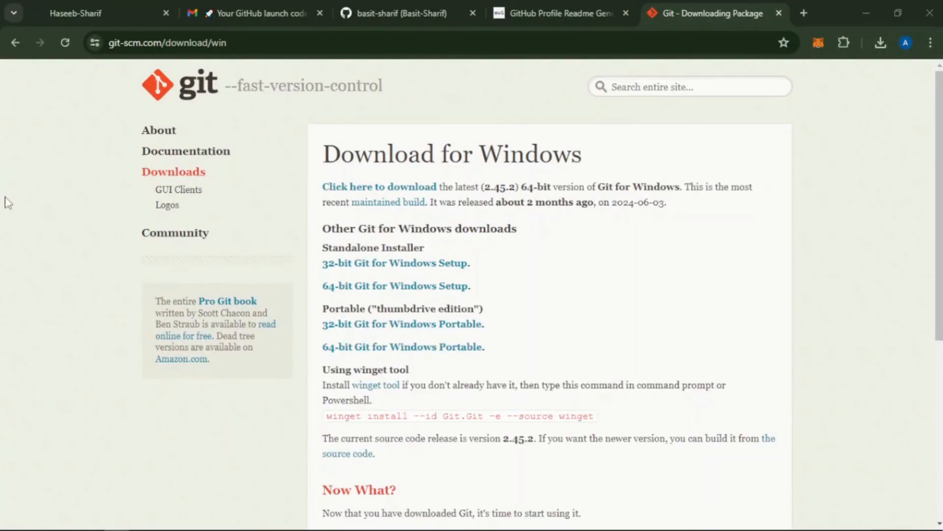
{"action": "key", "text": "super+r"}
{"action": "type", "text": "cmd"}
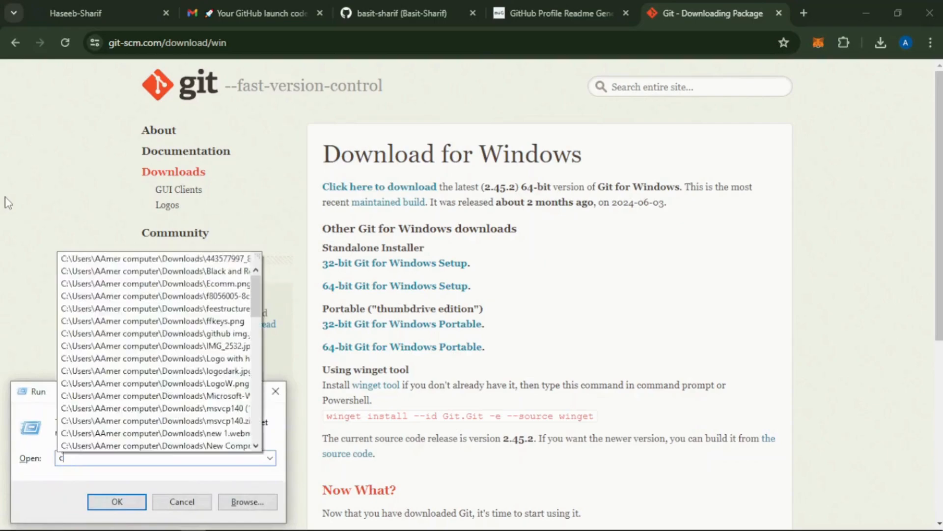
{"action": "key", "text": "Return"}
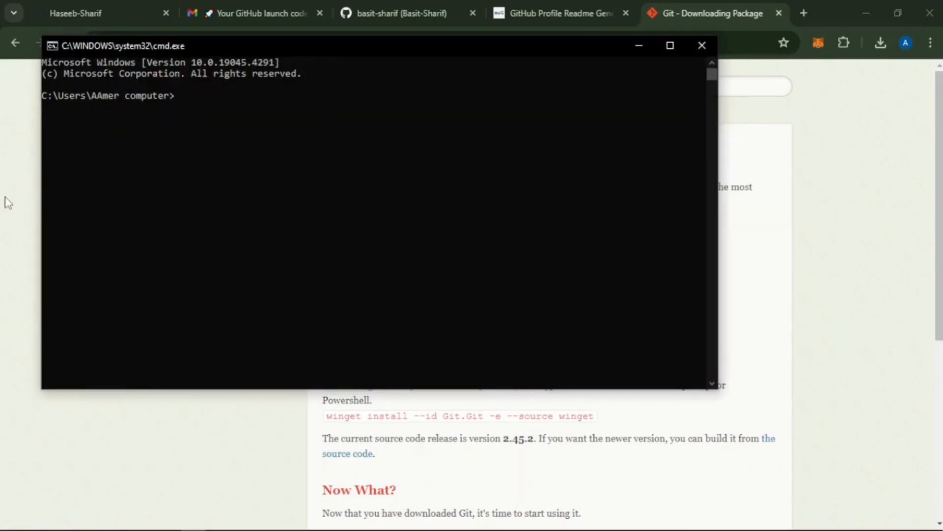
{"action": "left_click", "coordinate": [701, 45]}
Search Windows for "cmd" and open Command Prompt.
{"action": "key", "text": "super"}
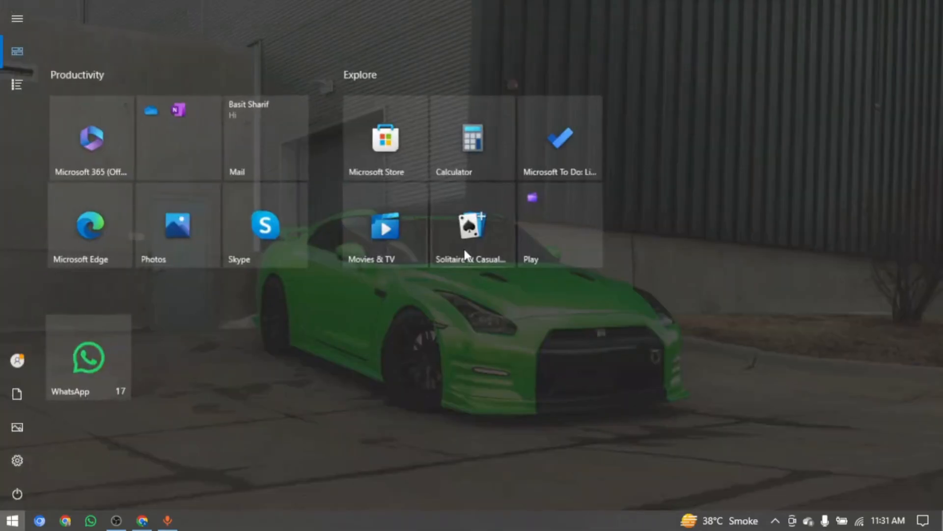
{"action": "type", "text": "comd"}
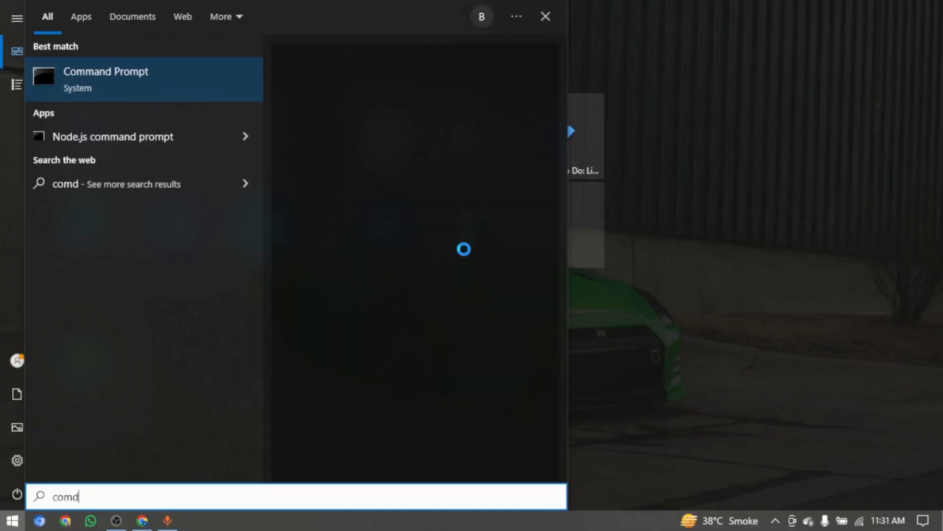
{"action": "key", "text": "BackSpace"}
{"action": "key", "text": "BackSpace"}
{"action": "key", "text": "BackSpace"}
{"action": "type", "text": "md"}
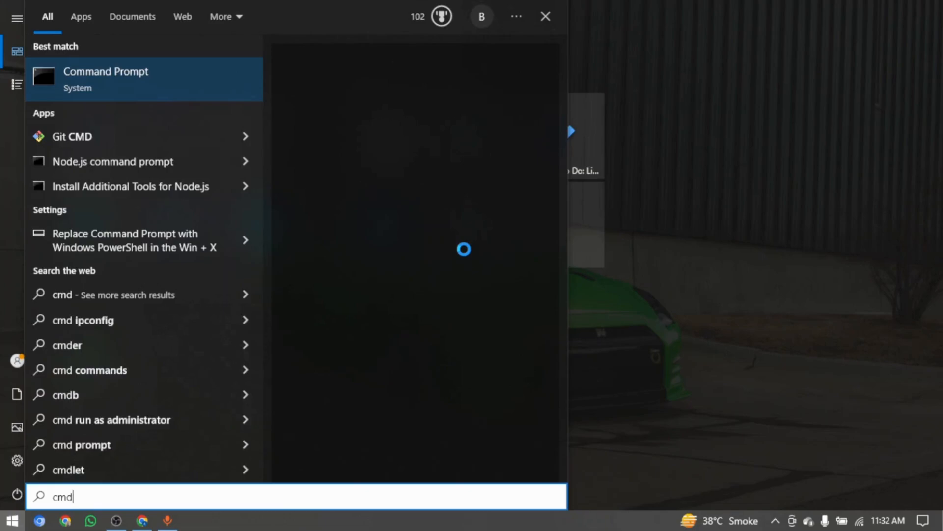
{"action": "left_click", "coordinate": [171, 88]}
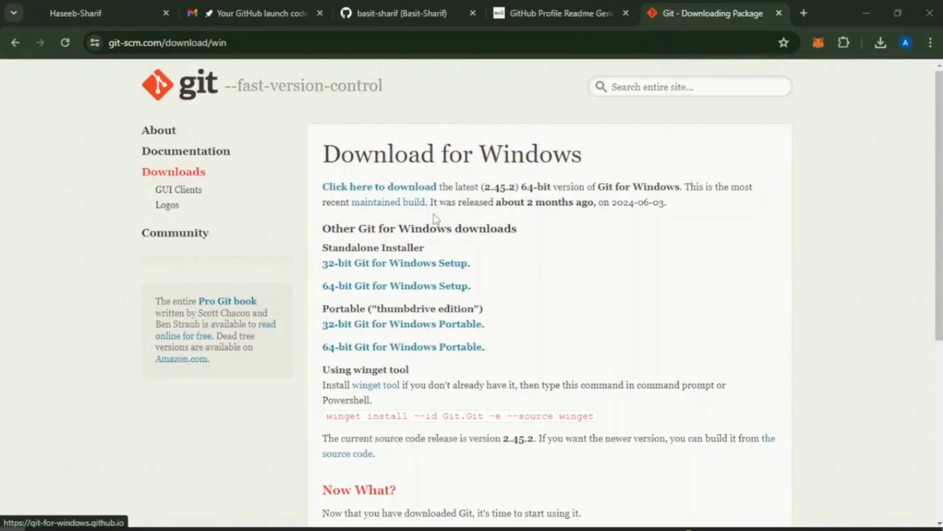
Run git --version in Command Prompt to check the installed Git version.
{"action": "type", "text": "git "}
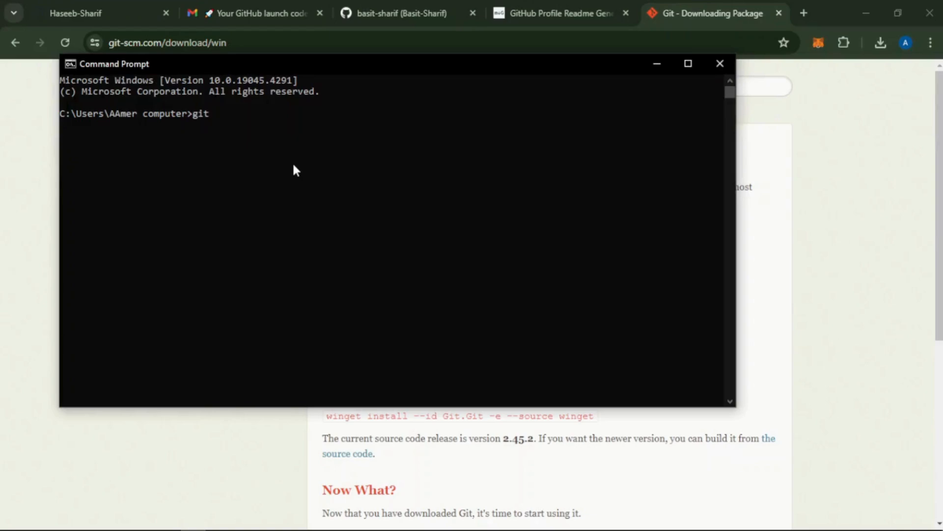
{"action": "type", "text": "--version"}
{"action": "key", "text": "Return"}
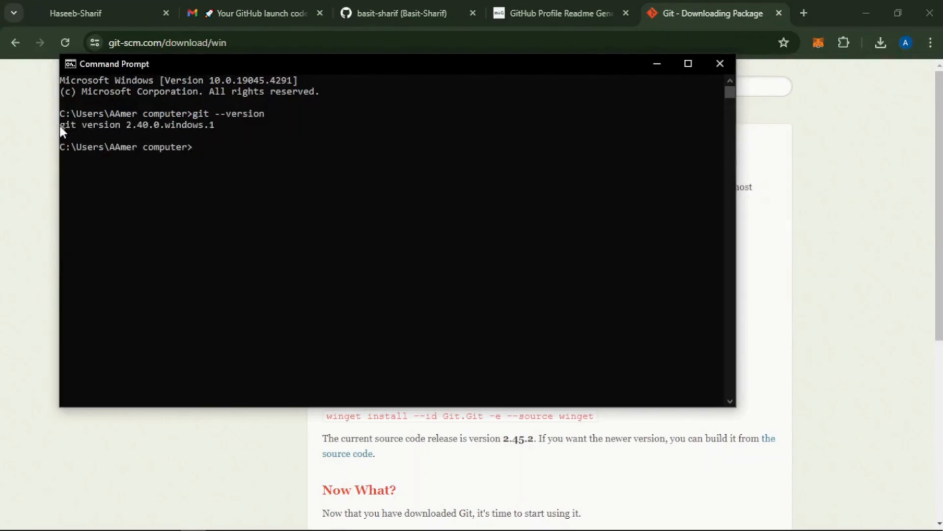
{"action": "left_click_drag", "start_coordinate": [63, 124], "coordinate": [223, 129]}
{"action": "left_click", "coordinate": [234, 160]}
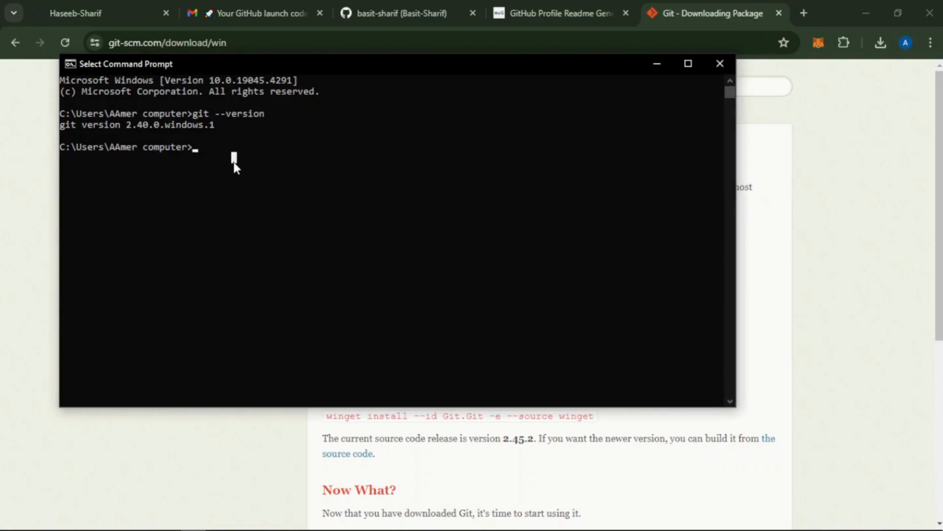
Maximize the Command Prompt window and query the configured Git username with git config --global user.name.
{"action": "key", "text": "super+Up"}
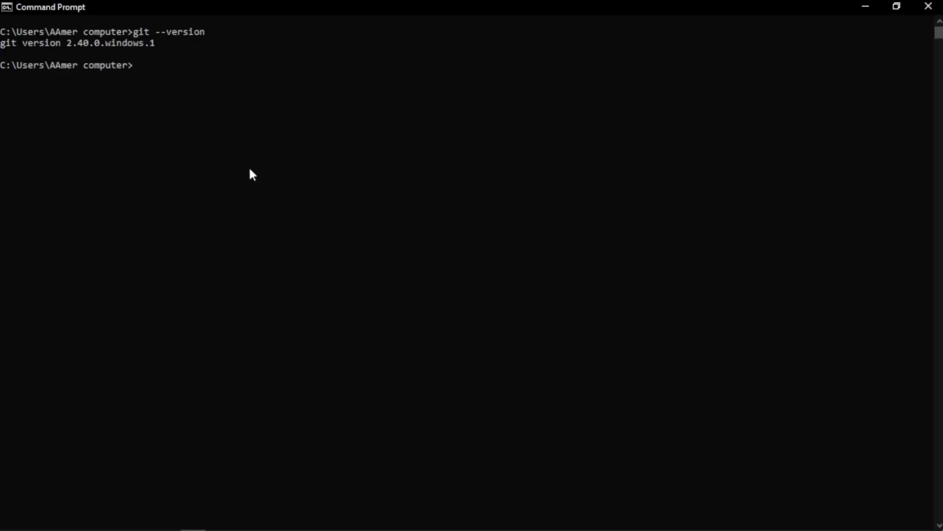
{"action": "type", "text": "git config --global user"}
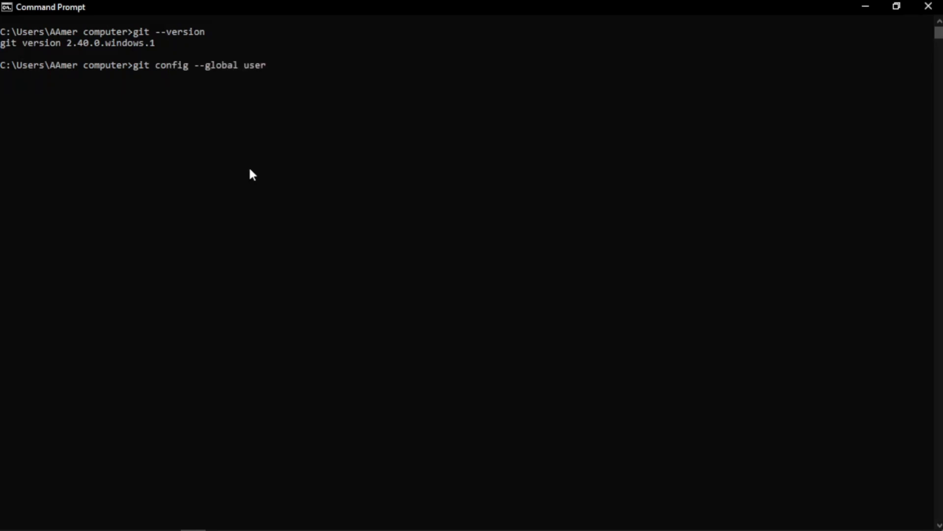
{"action": "type", "text": ".name"}
{"action": "key", "text": "Return"}
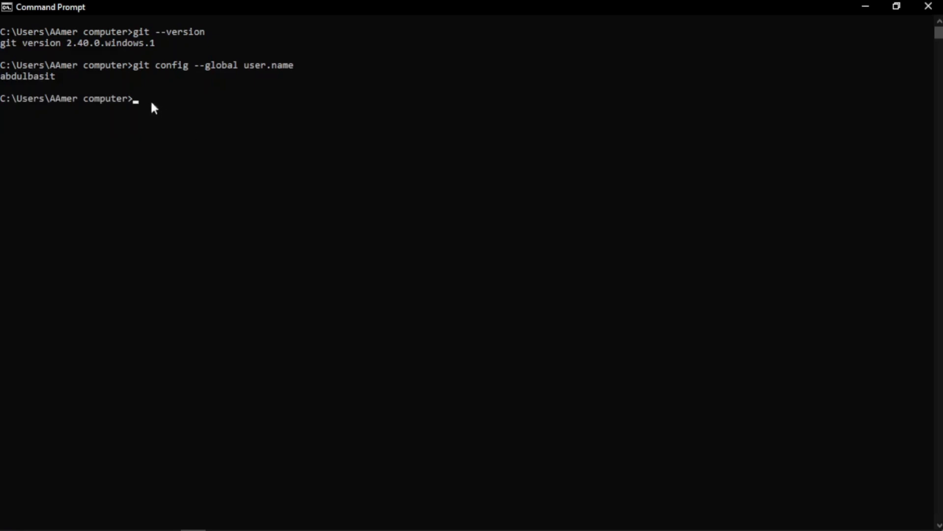
{"action": "left_click_drag", "start_coordinate": [58, 76], "coordinate": [1, 78]}
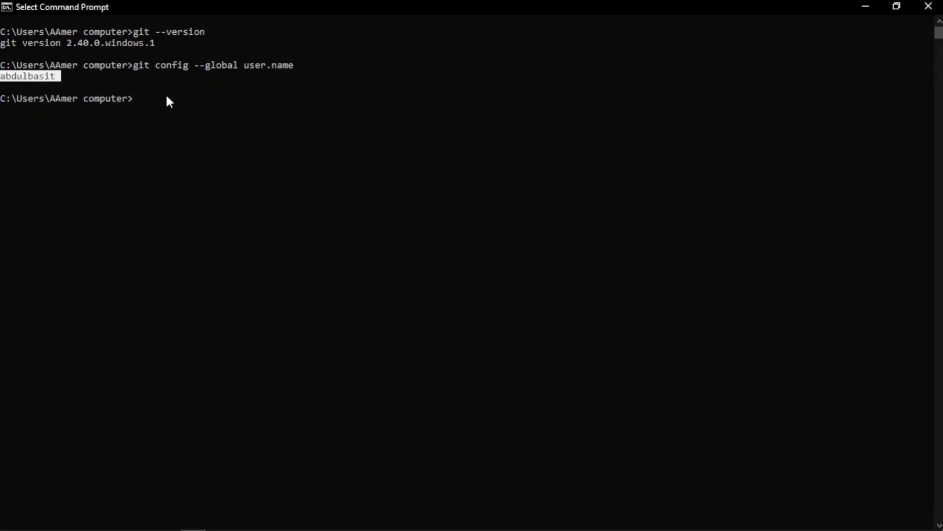
{"action": "key", "text": "ctrl+c"}
Set Git's global user.name to the new account's username, copied from the GitHub profile address.
{"action": "key", "text": "Up"}
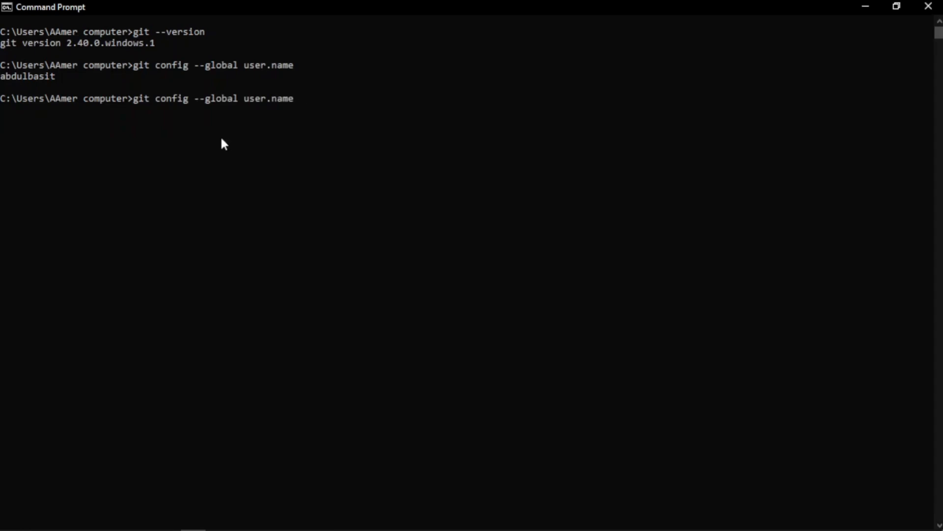
{"action": "type", "text": "\"\""}
{"action": "key", "text": "alt+Tab"}
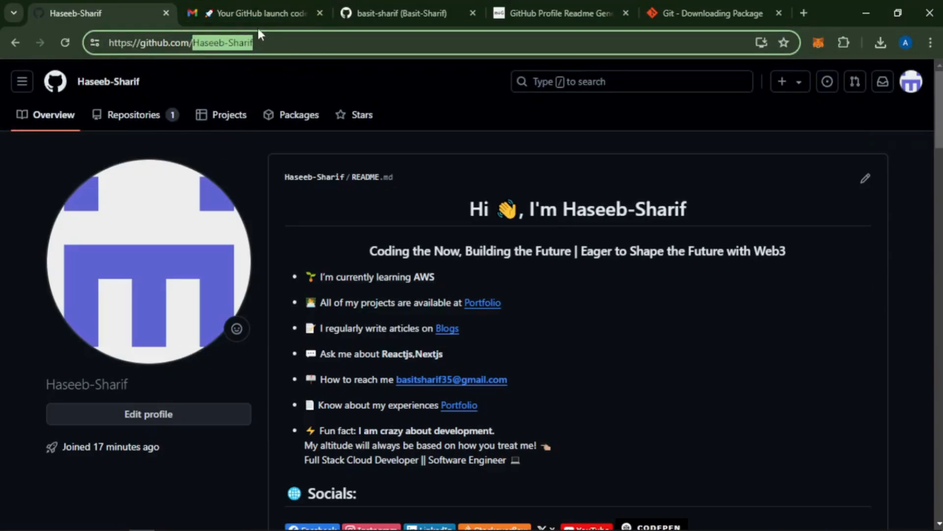
{"action": "key", "text": "alt+Tab"}
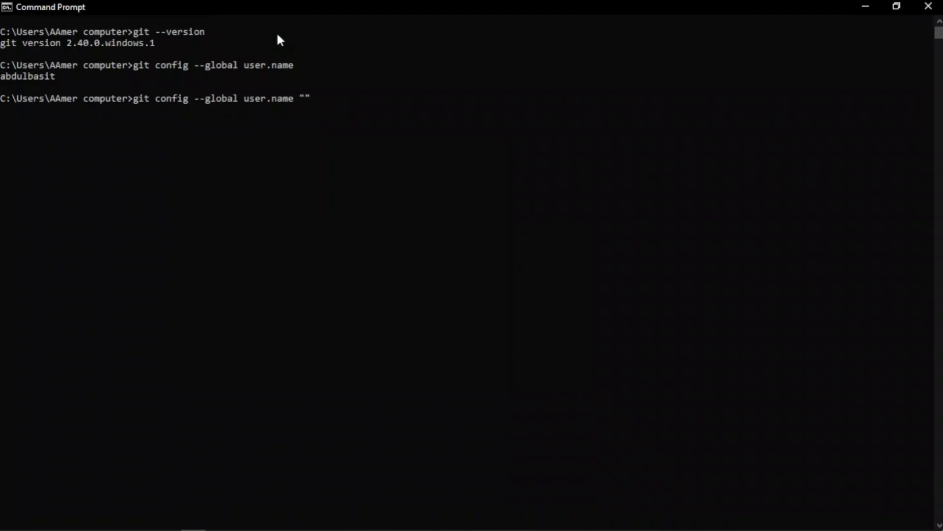
{"action": "key", "text": "Left"}
{"action": "key", "text": "ctrl+v"}
{"action": "key", "text": "Return"}
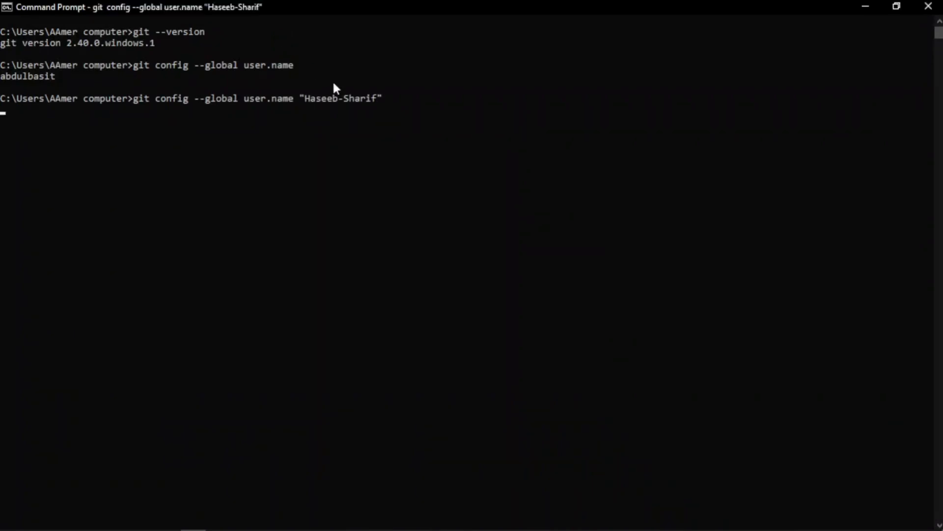
Rerun git config --global user.name without a value to check the stored username.
{"action": "key", "text": "Up"}
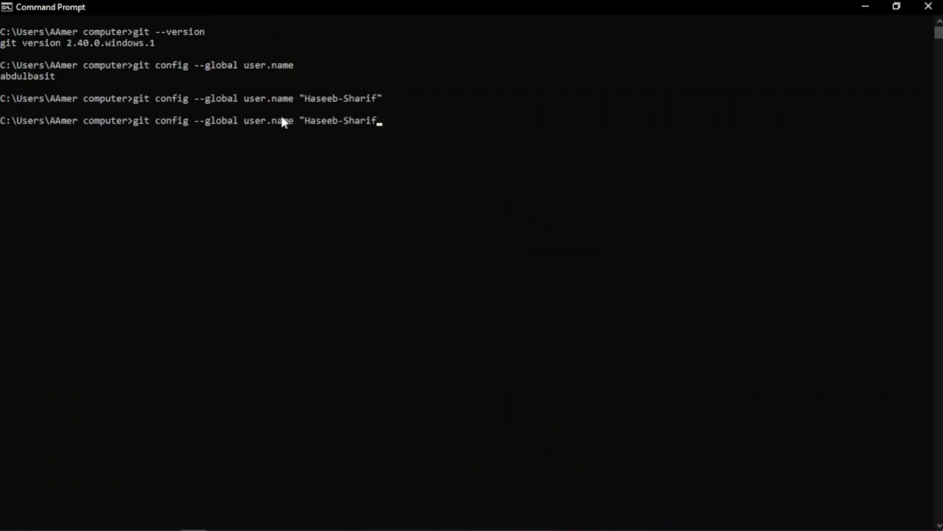
{"action": "key", "text": "BackSpace"}
{"action": "key", "text": "BackSpace"}
{"action": "key", "text": "BackSpace"}
{"action": "key", "text": "BackSpace"}
{"action": "key", "text": "BackSpace"}
{"action": "key", "text": "BackSpace"}
{"action": "key", "text": "BackSpace"}
{"action": "key", "text": "BackSpace"}
{"action": "key", "text": "BackSpace"}
{"action": "key", "text": "BackSpace"}
{"action": "key", "text": "BackSpace"}
{"action": "key", "text": "BackSpace"}
{"action": "key", "text": "BackSpace"}
{"action": "key", "text": "BackSpace"}
{"action": "key", "text": "BackSpace"}
{"action": "key", "text": "Return"}
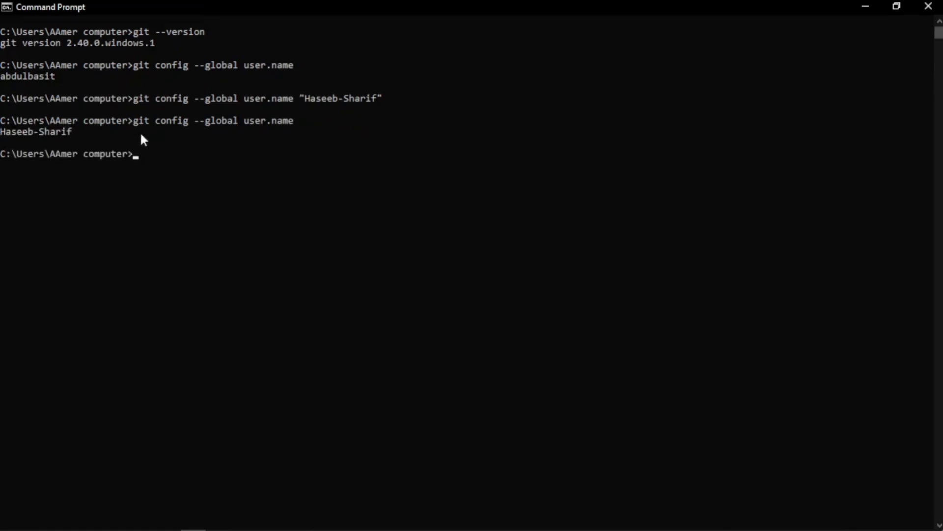
{"action": "left_click_drag", "start_coordinate": [73, 133], "coordinate": [1, 136]}
{"action": "left_click", "coordinate": [255, 158]}
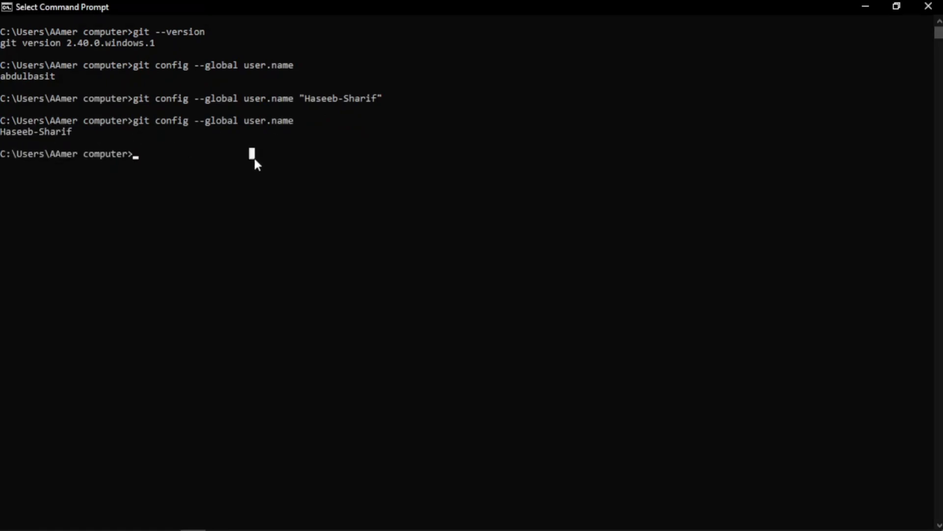
Query the configured Git e-mail with git config --global user.email.
{"action": "key", "text": "Up"}
{"action": "key", "text": "BackSpace"}
{"action": "key", "text": "BackSpace"}
{"action": "key", "text": "BackSpace"}
{"action": "key", "text": "BackSpace"}
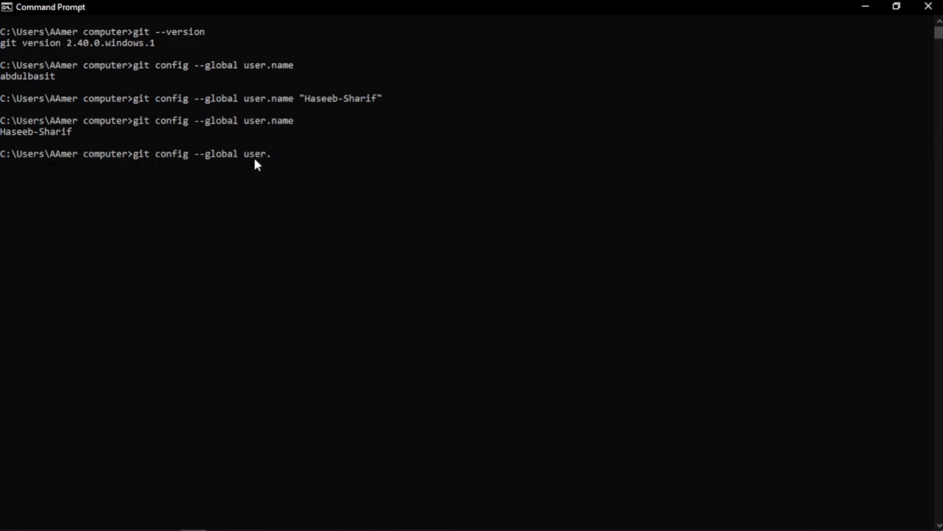
{"action": "type", "text": "email"}
{"action": "key", "text": "Return"}
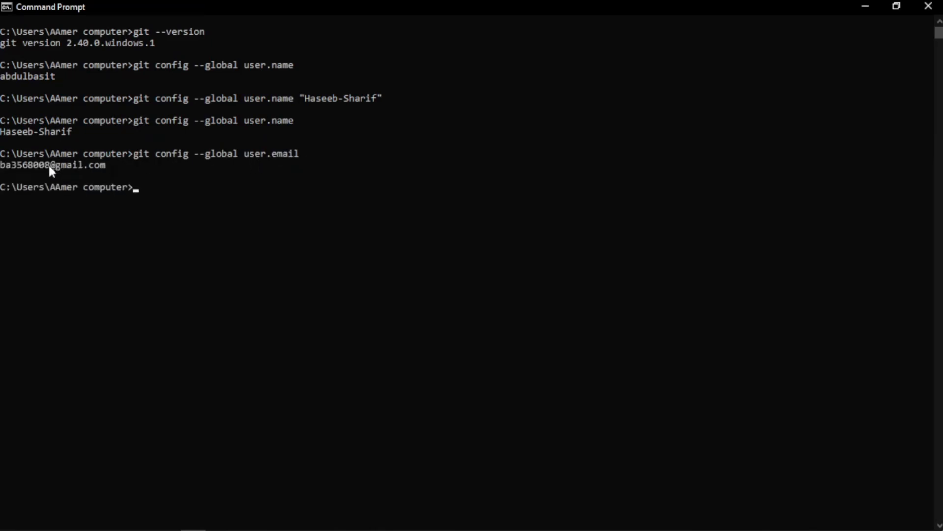
{"action": "left_click", "coordinate": [206, 192]}
Write the command git config --global user.email with an empty pair of quotes, without running it.
{"action": "key", "text": "Up"}
{"action": "key", "text": "BackSpace"}
{"action": "key", "text": "BackSpace"}
{"action": "key", "text": "BackSpace"}
{"action": "key", "text": "BackSpace"}
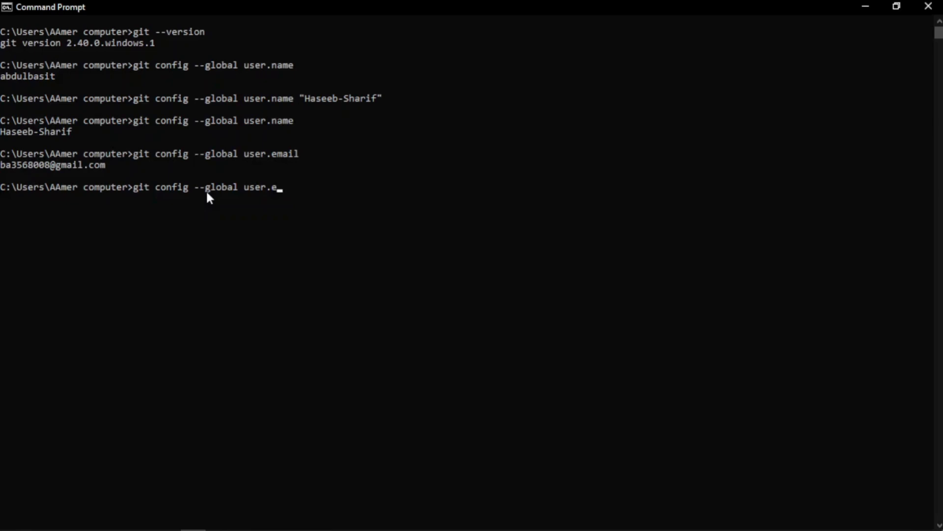
{"action": "type", "text": "mail \"\""}
Switch to Chrome, open Gmail in a new tab and copy the signed-in account's e-mail address.
{"action": "key", "text": "alt+Tab"}
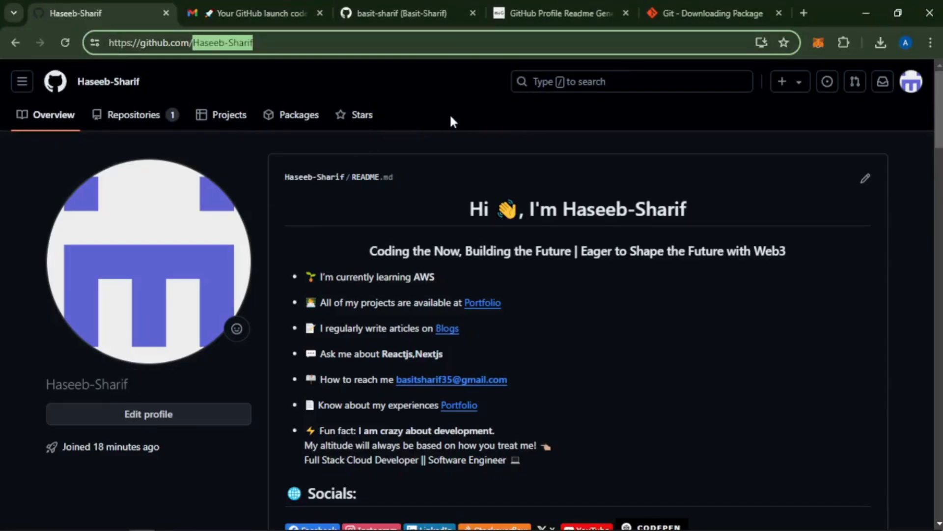
{"action": "left_click", "coordinate": [572, 124]}
{"action": "key", "text": "ctrl+t"}
{"action": "type", "text": "gmail"}
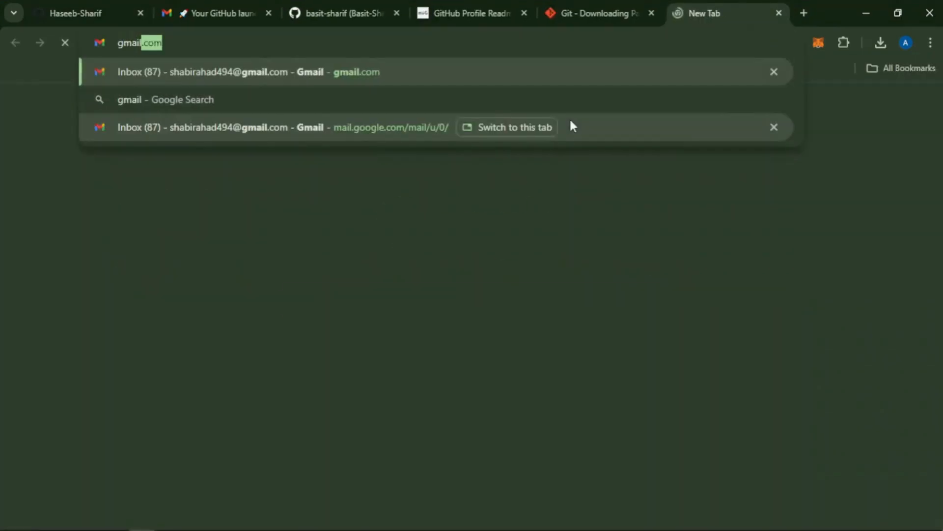
{"action": "key", "text": "Return"}
{"action": "left_click", "coordinate": [906, 43]}
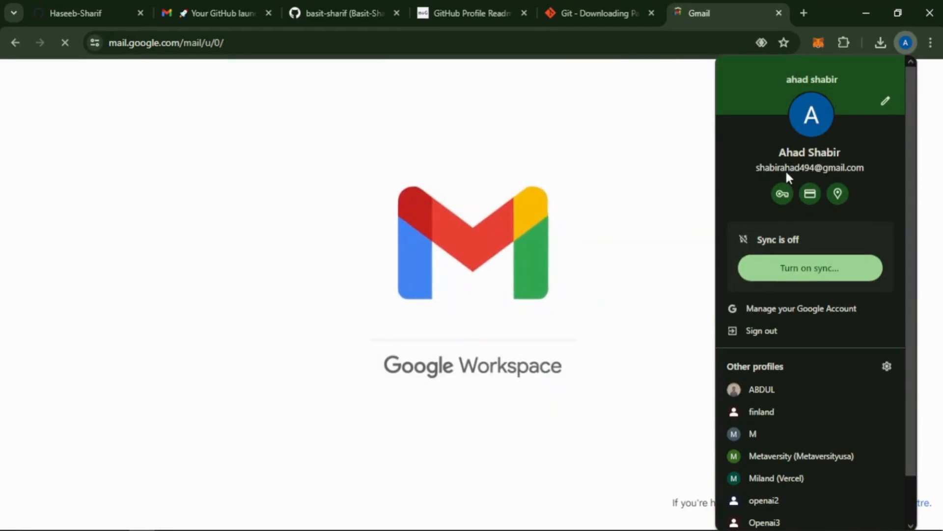
{"action": "left_click", "coordinate": [664, 143]}
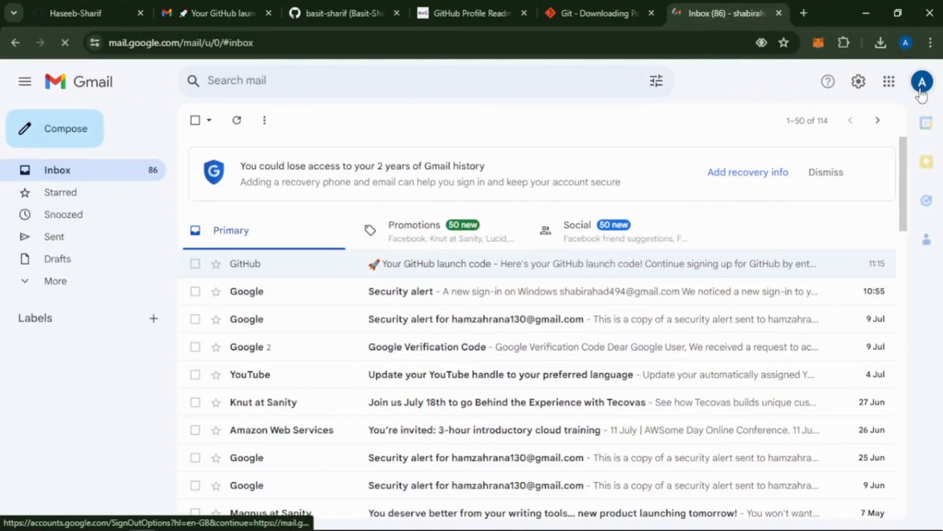
{"action": "left_click", "coordinate": [921, 82]}
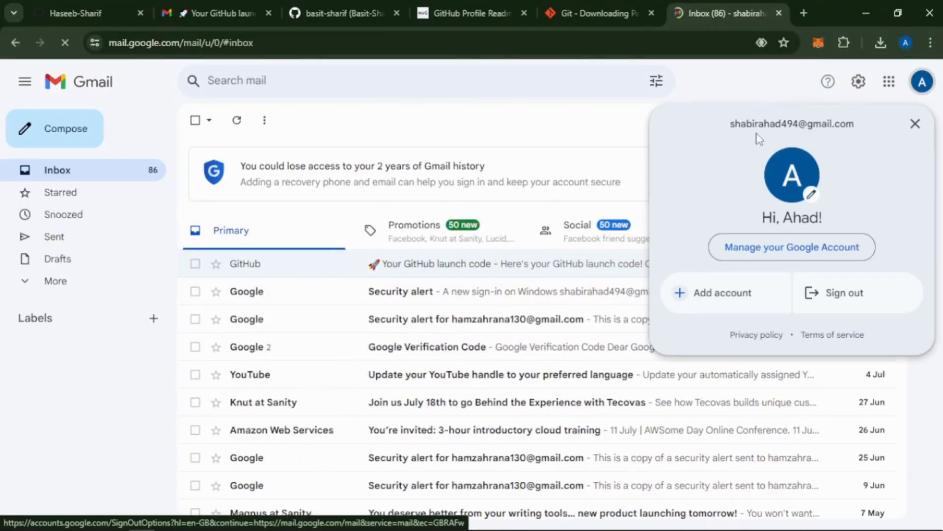
{"action": "triple_click", "coordinate": [758, 126]}
{"action": "key", "text": "ctrl+c"}
Return to Command Prompt, insert the copied e-mail address between the quotes and run the user.email command.
{"action": "key", "text": "alt+Tab"}
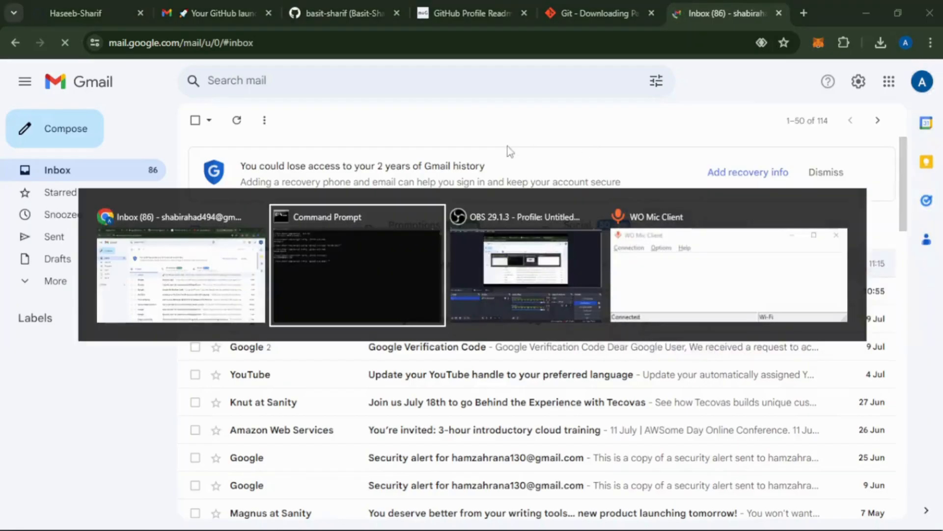
{"action": "key", "text": "ctrl+v"}
{"action": "key", "text": "Return"}
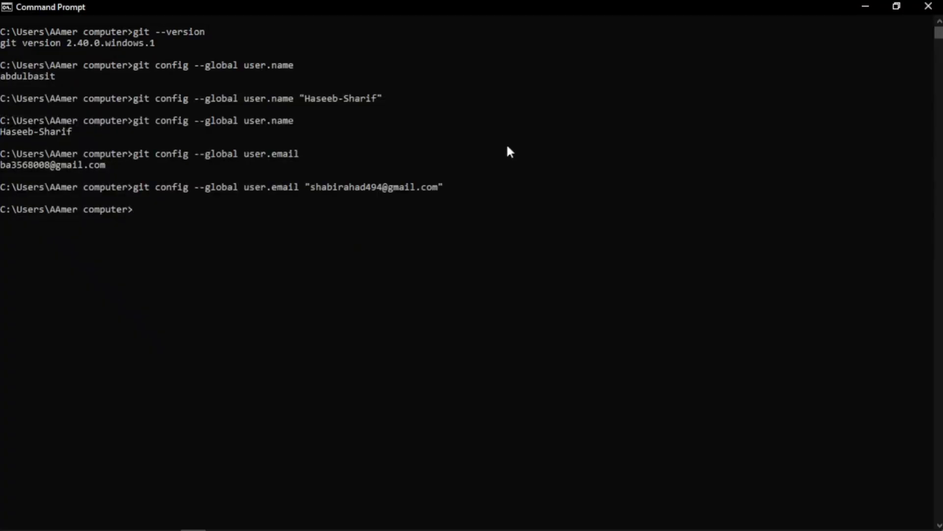
Rerun git config --global user.email without a value to check the stored e-mail address.
{"action": "key", "text": "Up"}
{"action": "key", "text": "BackSpace"}
{"action": "key", "text": "BackSpace"}
{"action": "key", "text": "BackSpace"}
{"action": "key", "text": "BackSpace"}
{"action": "key", "text": "BackSpace"}
{"action": "key", "text": "BackSpace"}
{"action": "key", "text": "BackSpace"}
{"action": "key", "text": "BackSpace"}
{"action": "key", "text": "BackSpace"}
{"action": "key", "text": "BackSpace"}
{"action": "key", "text": "BackSpace"}
{"action": "key", "text": "BackSpace"}
{"action": "key", "text": "BackSpace"}
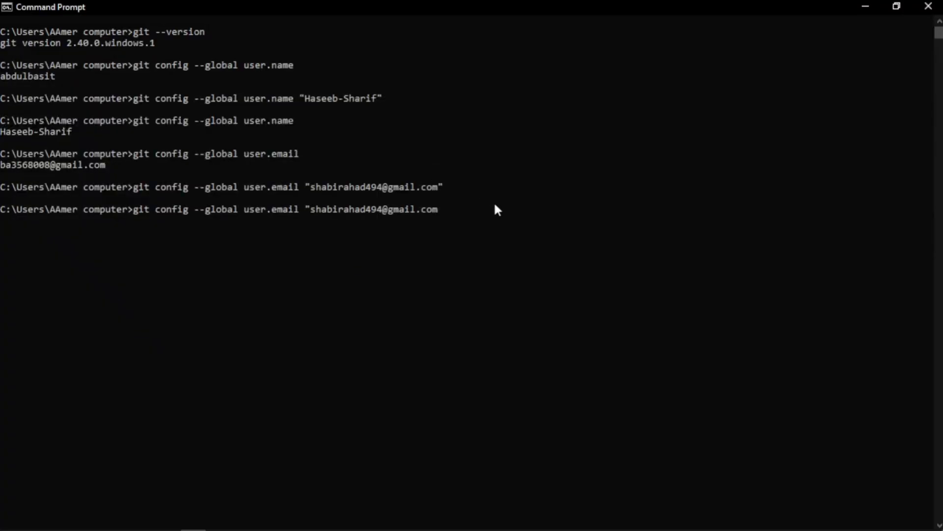
{"action": "key", "text": "BackSpace"}
{"action": "key", "text": "BackSpace"}
{"action": "key", "text": "BackSpace"}
{"action": "key", "text": "BackSpace"}
{"action": "key", "text": "BackSpace"}
{"action": "key", "text": "BackSpace"}
{"action": "key", "text": "BackSpace"}
{"action": "key", "text": "BackSpace"}
{"action": "key", "text": "BackSpace"}
{"action": "key", "text": "BackSpace"}
{"action": "key", "text": "BackSpace"}
{"action": "key", "text": "BackSpace"}
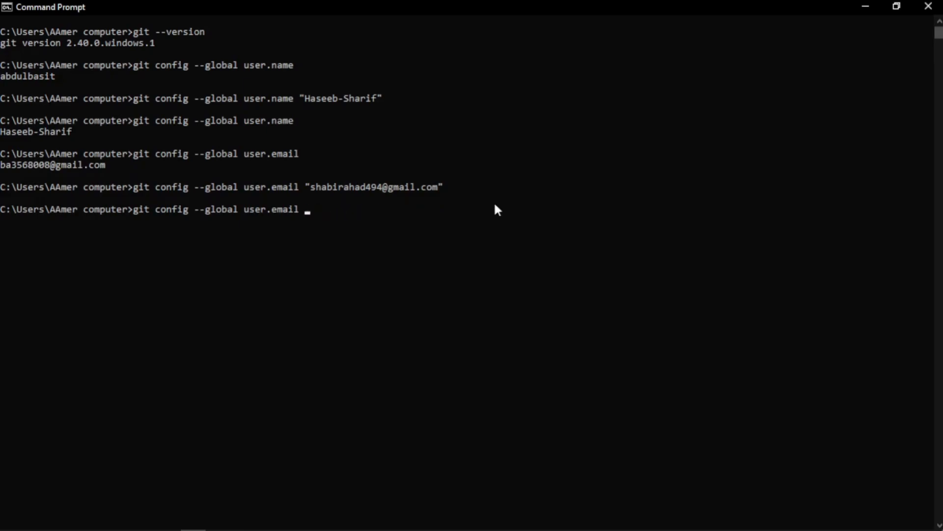
{"action": "key", "text": "Return"}
{"action": "left_click", "coordinate": [195, 243]}
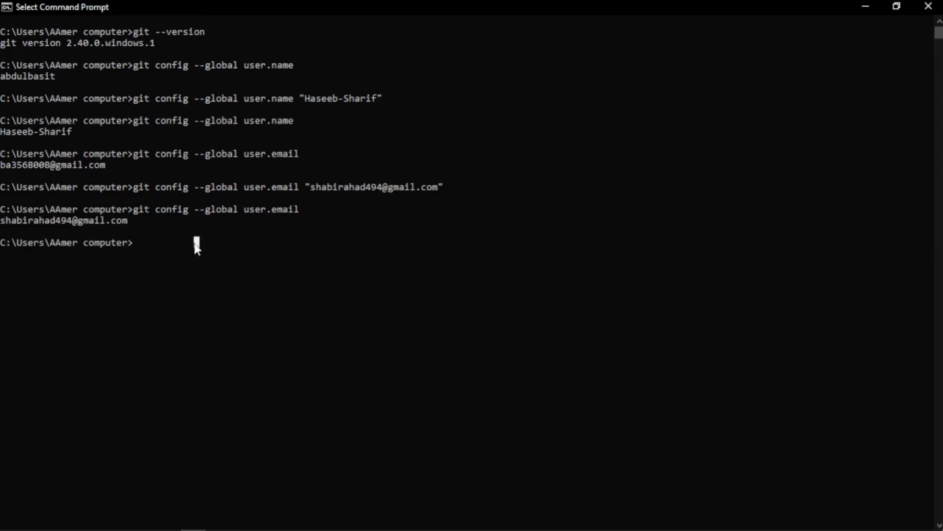